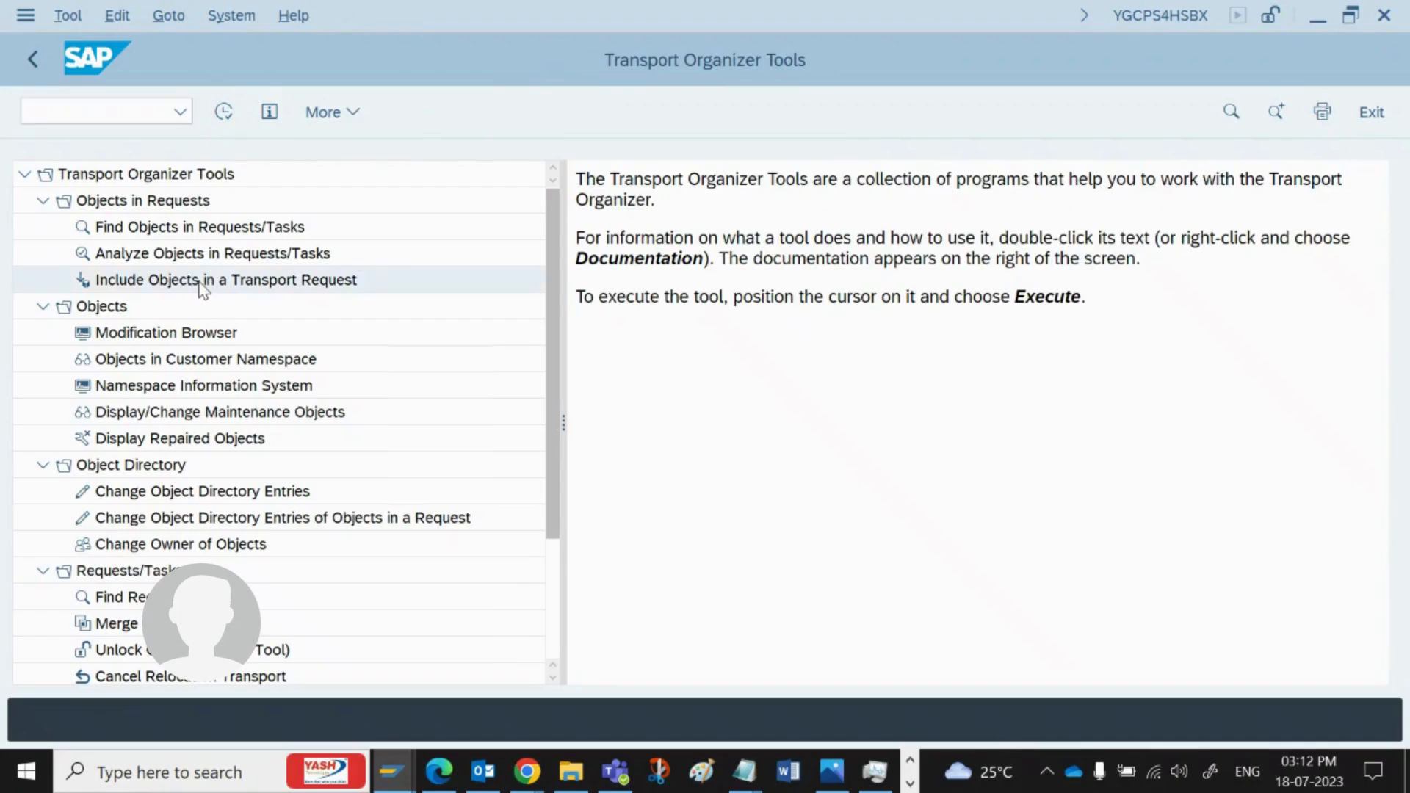
Step: List all objects of package ZMDG_ABAPGIT with the Include Objects in a Transport Request tool
text(Z)
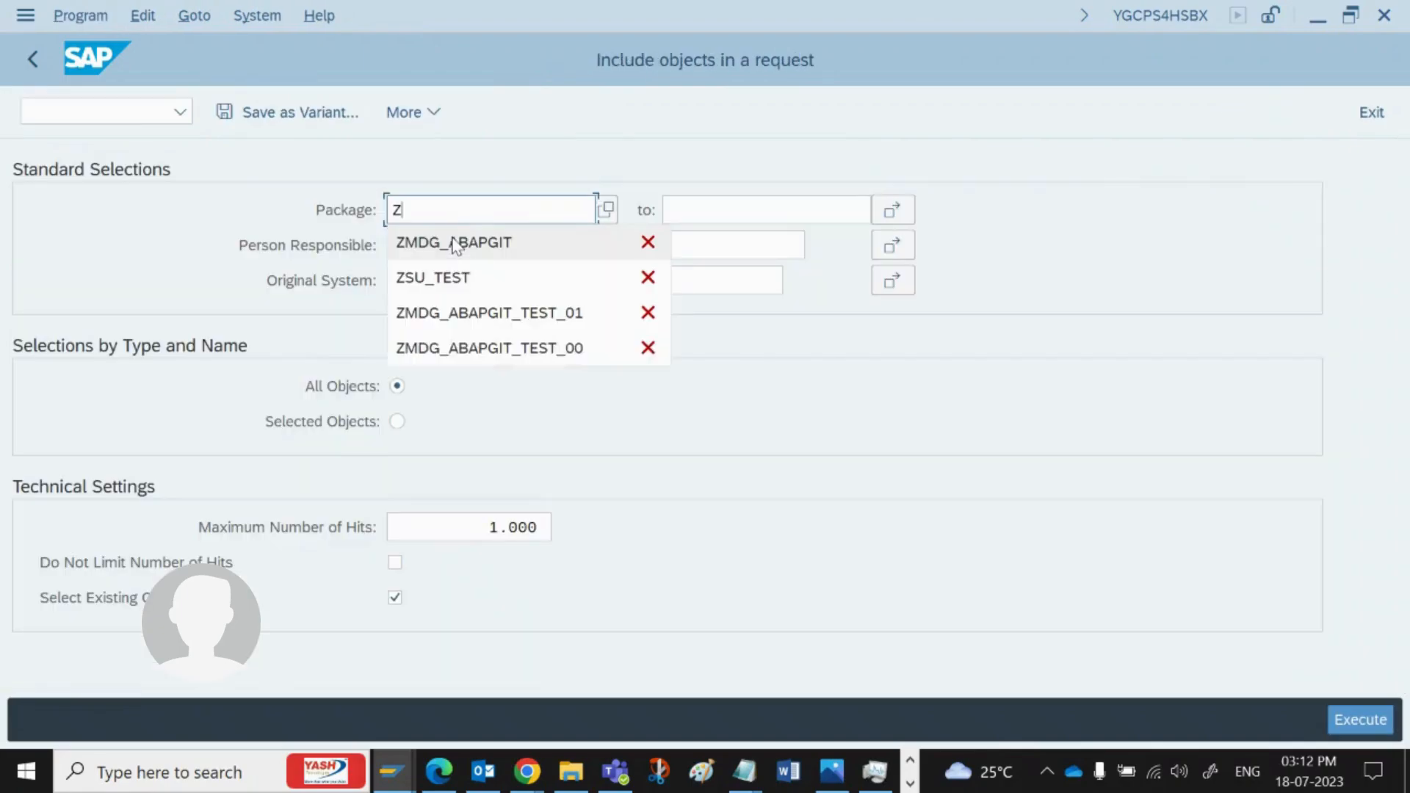
text(MDG_)
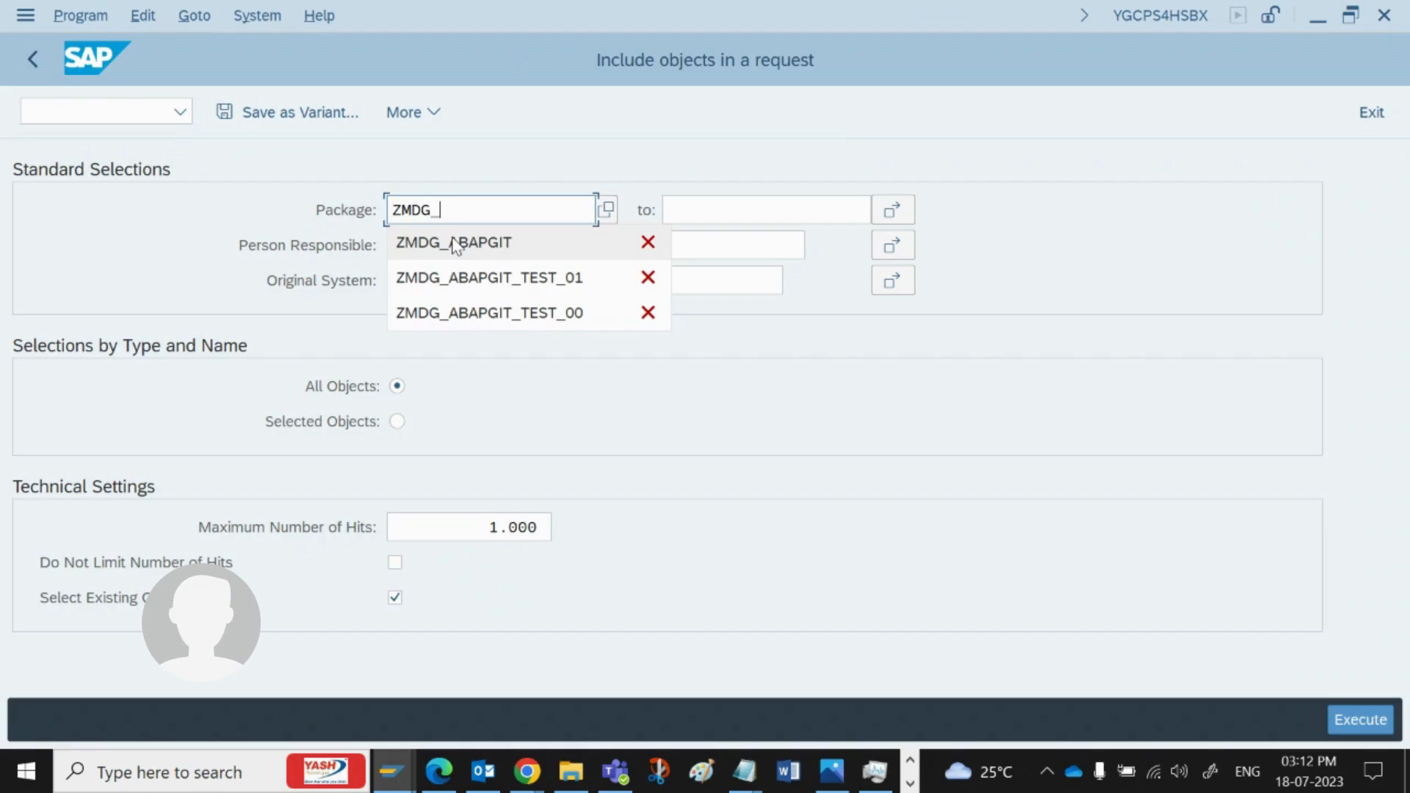
text(ABAPGIT)
click(1048, 250)
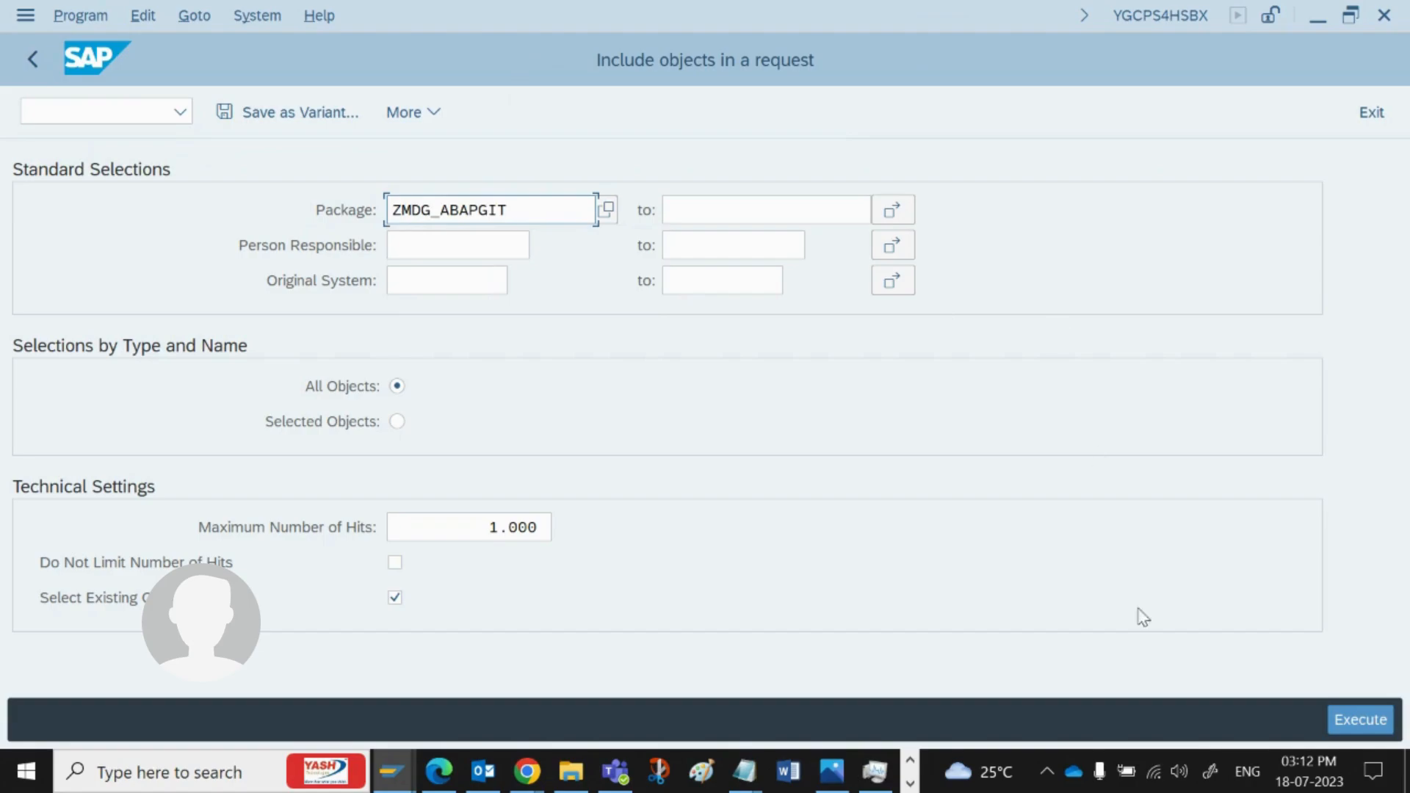
click(1360, 719)
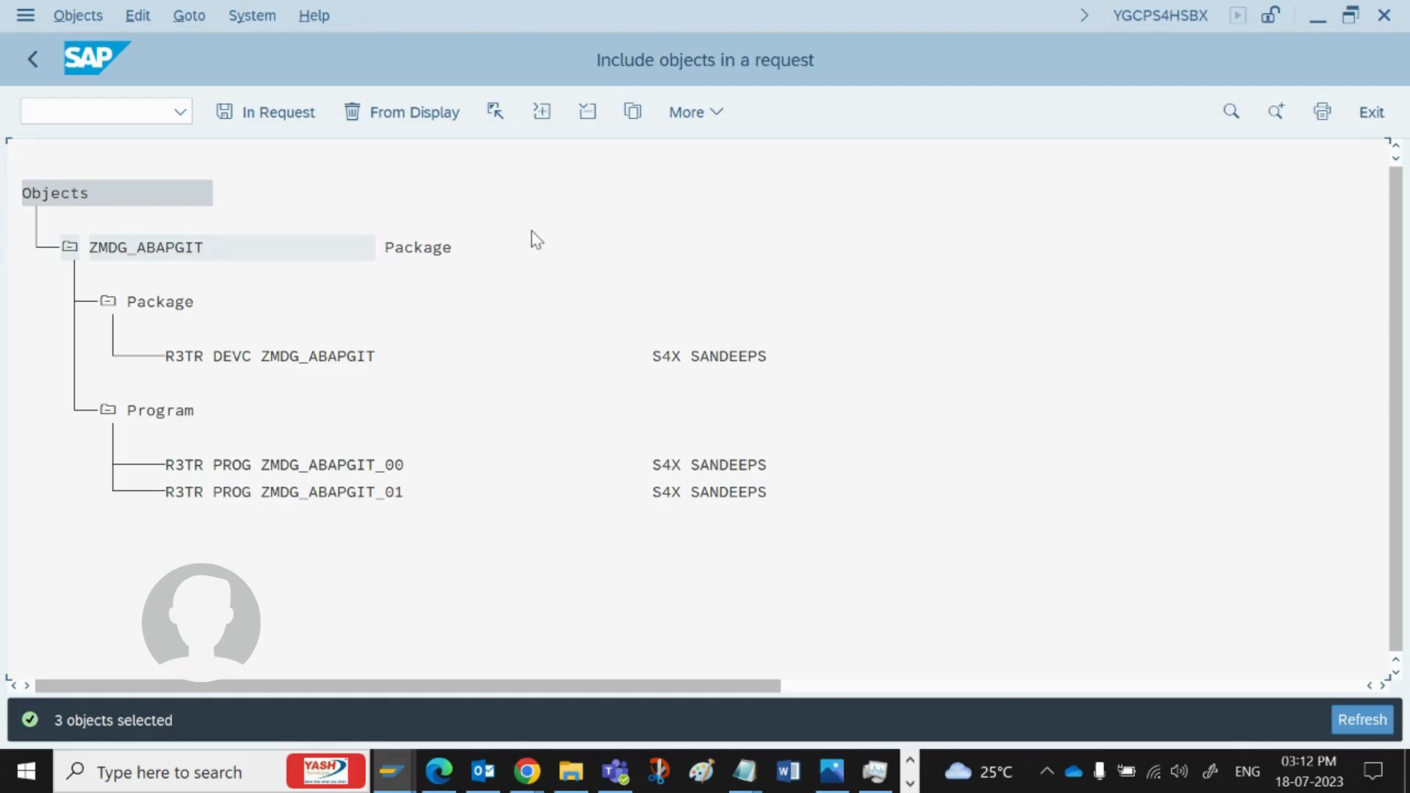
Step: Exit the object list and Transport Organizer Tools, and start transaction ZMDG_ABAPGIT
click(34, 65)
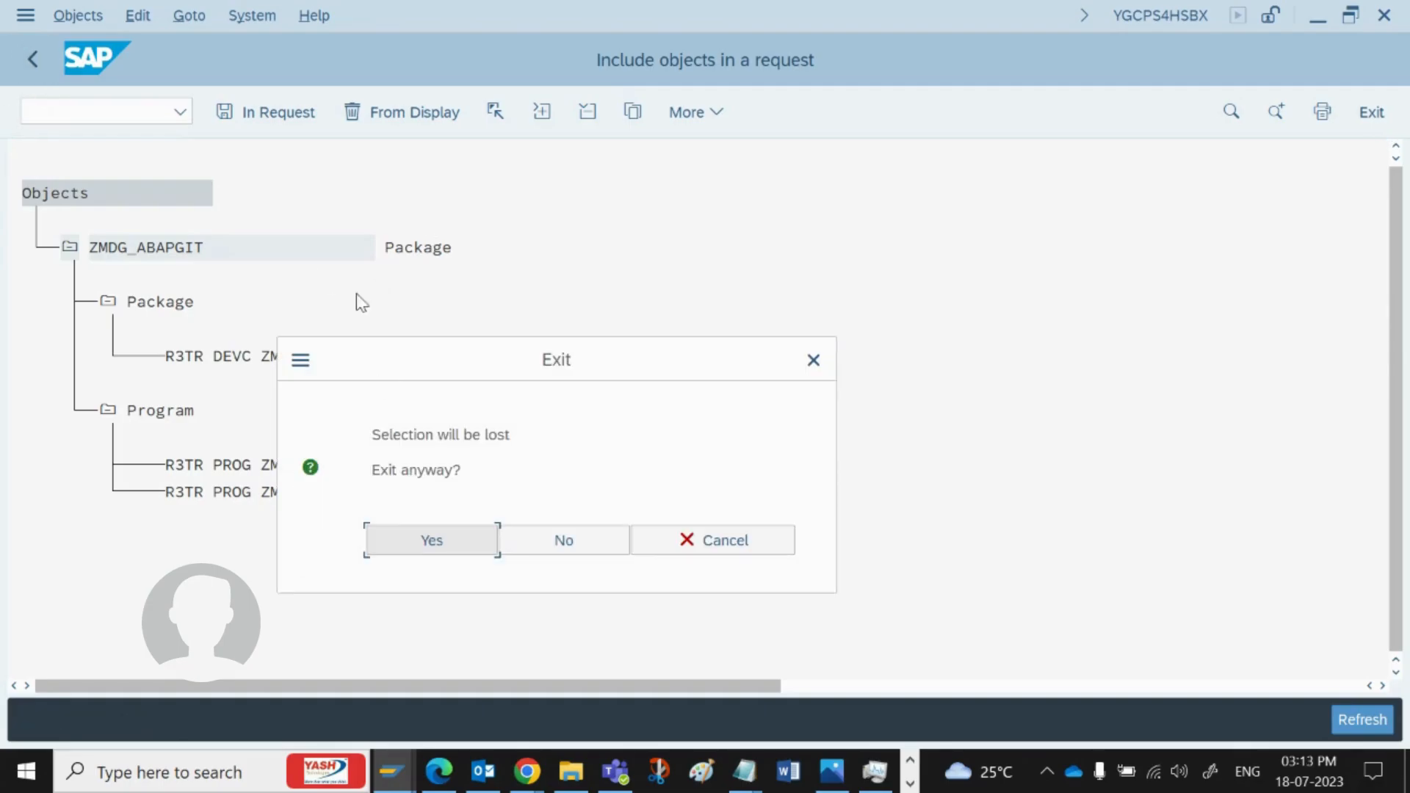
click(448, 541)
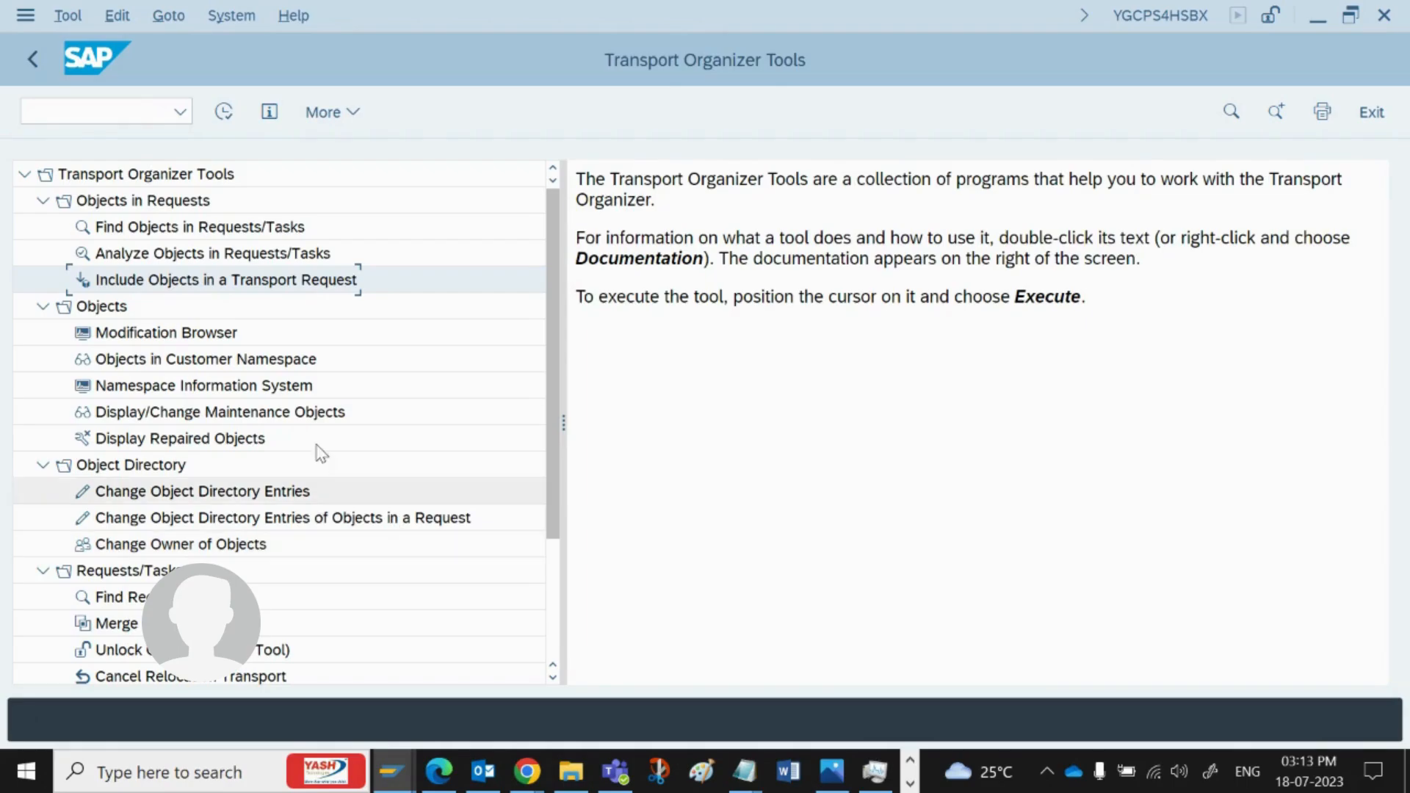
click(33, 59)
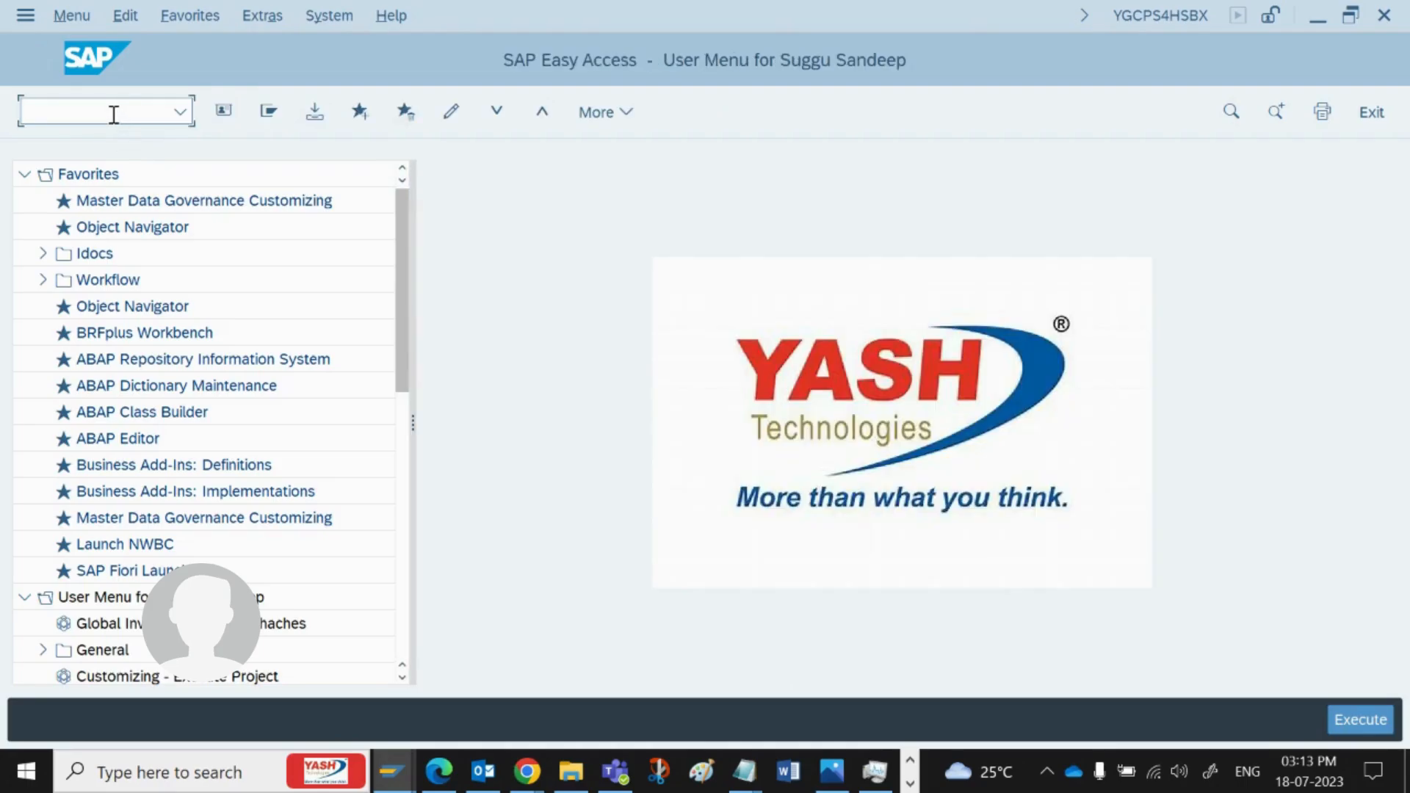
text(ZMDG_ABAPGIT)
key(Return)
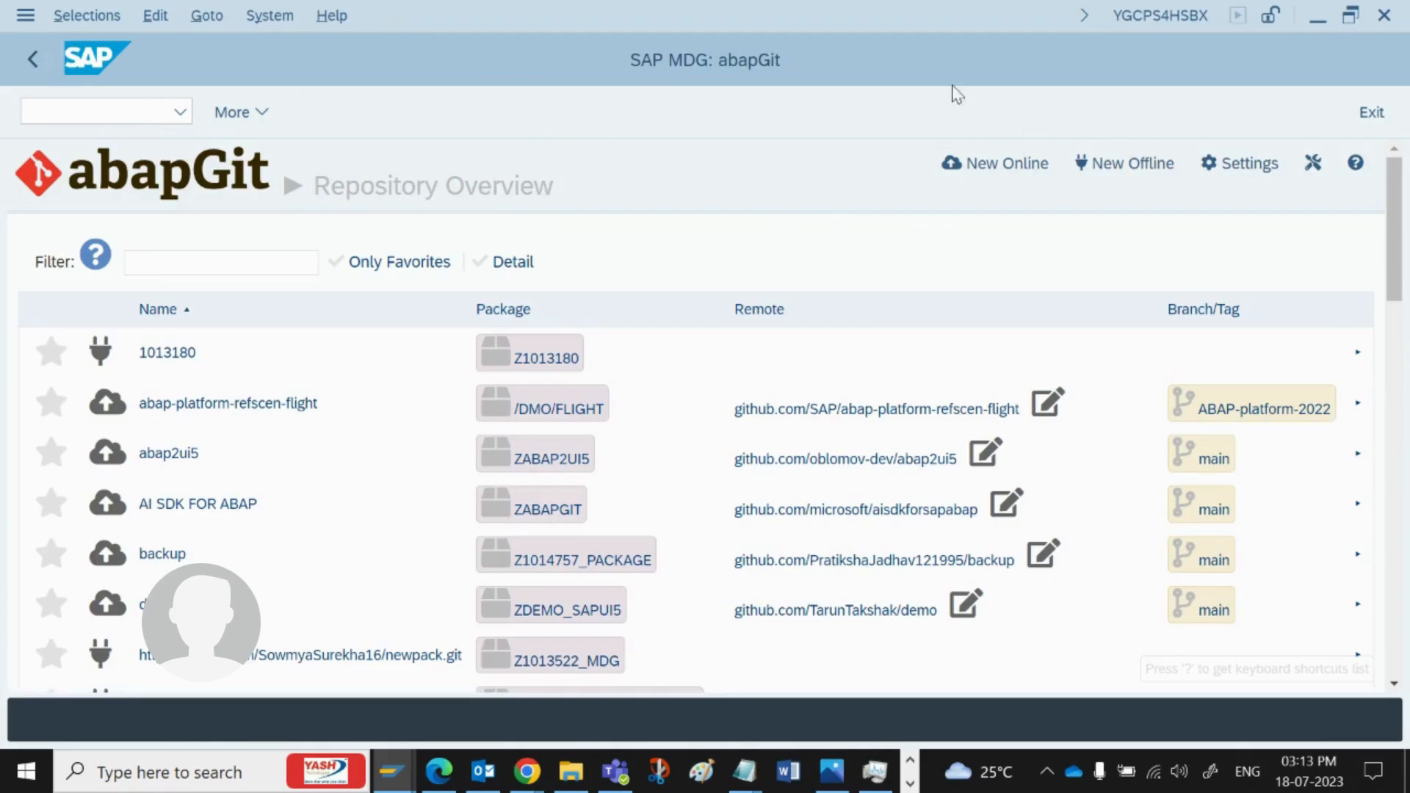
Step: Start a new offline repository and name it ZMDG_ABAPGIT_OFFLINE_JULY
click(1105, 175)
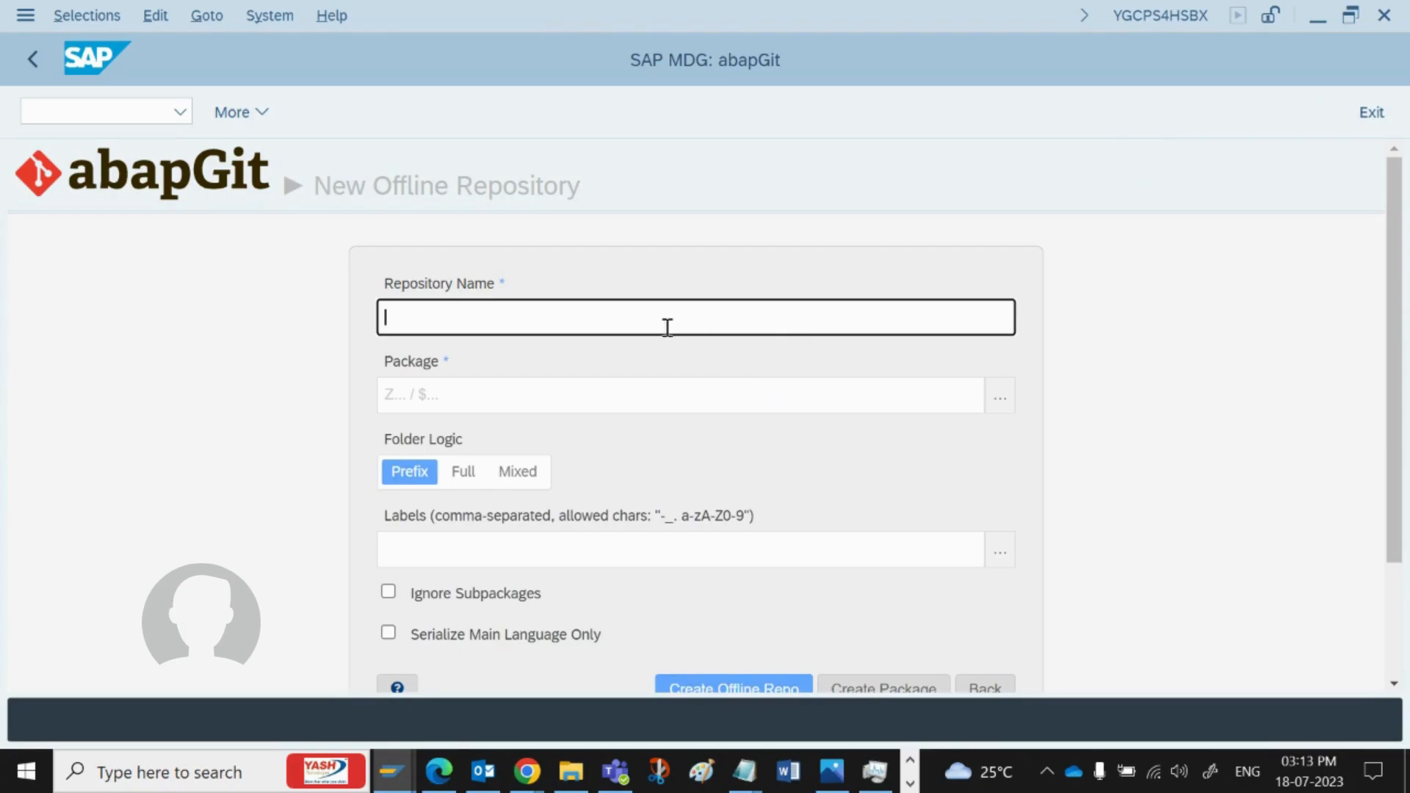
click(656, 328)
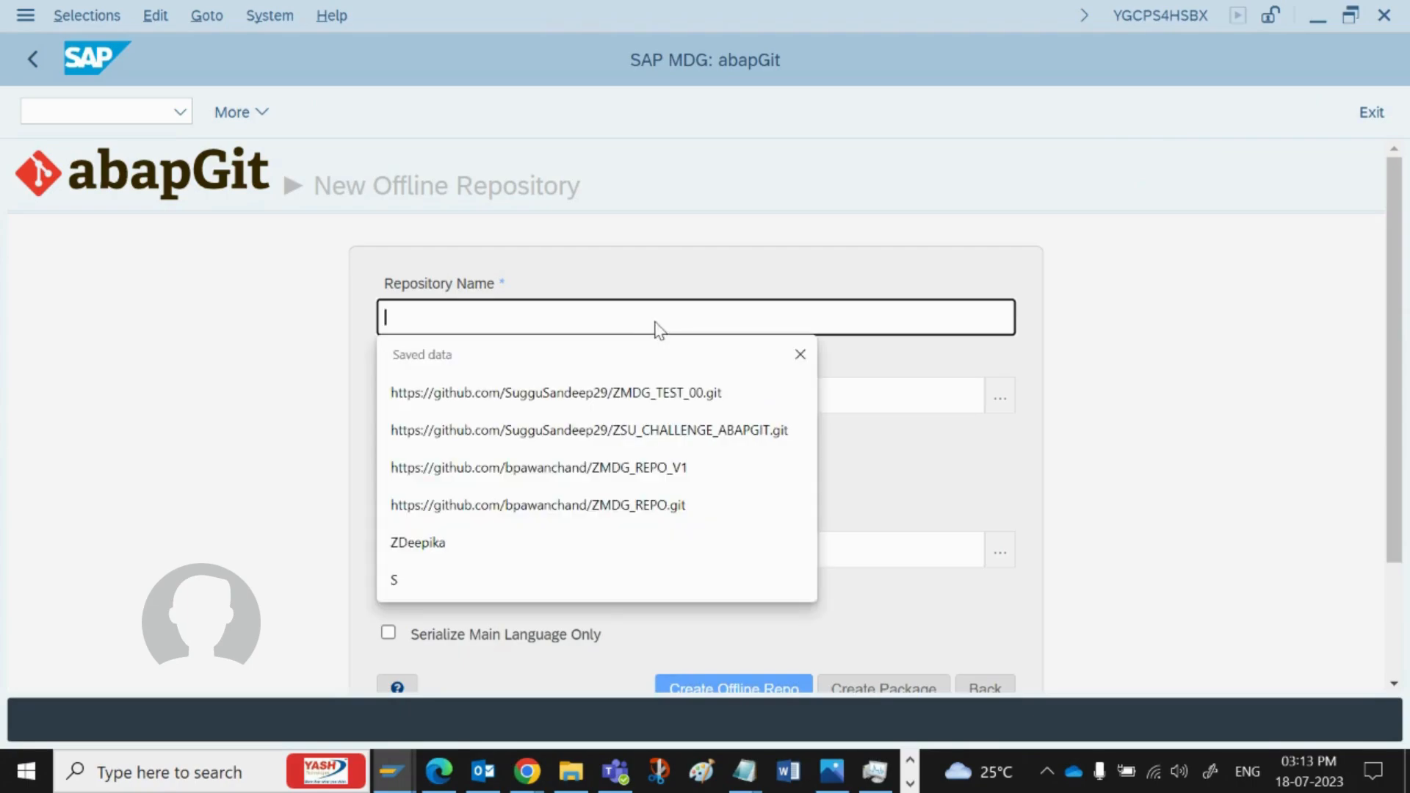
text(ZMDH)
key(BackSpace)
text(G)
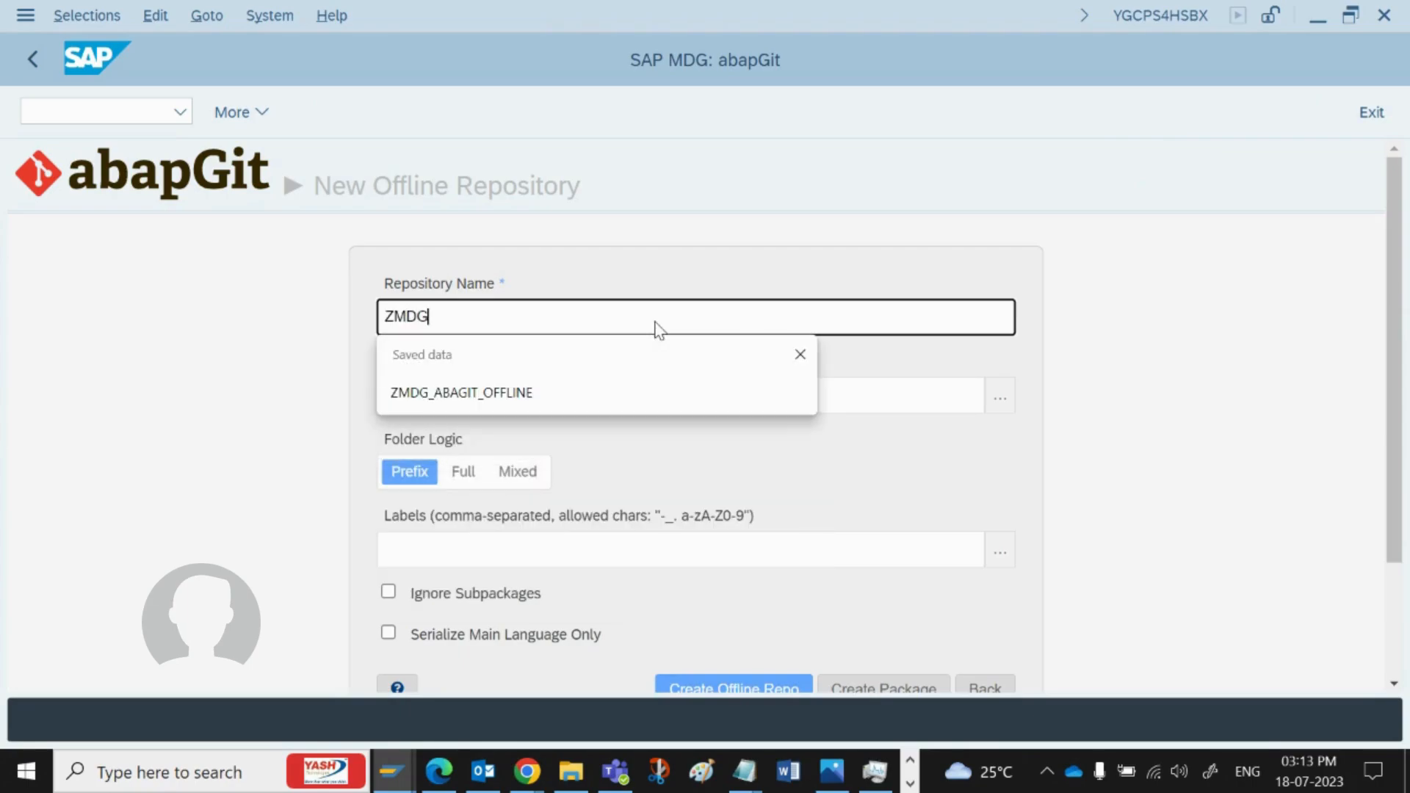
text(_ABAPG)
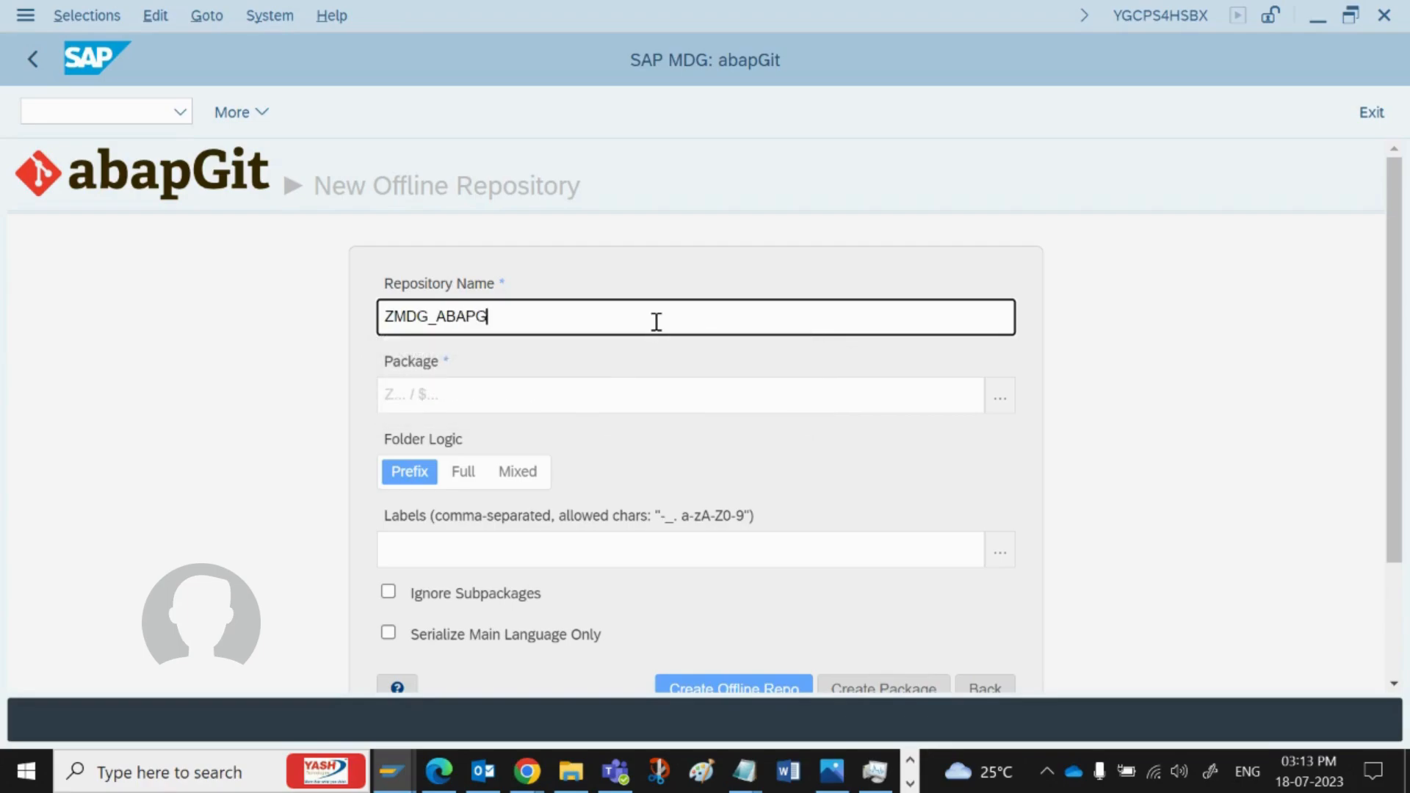
text(IT_OFFLINE_JULY)
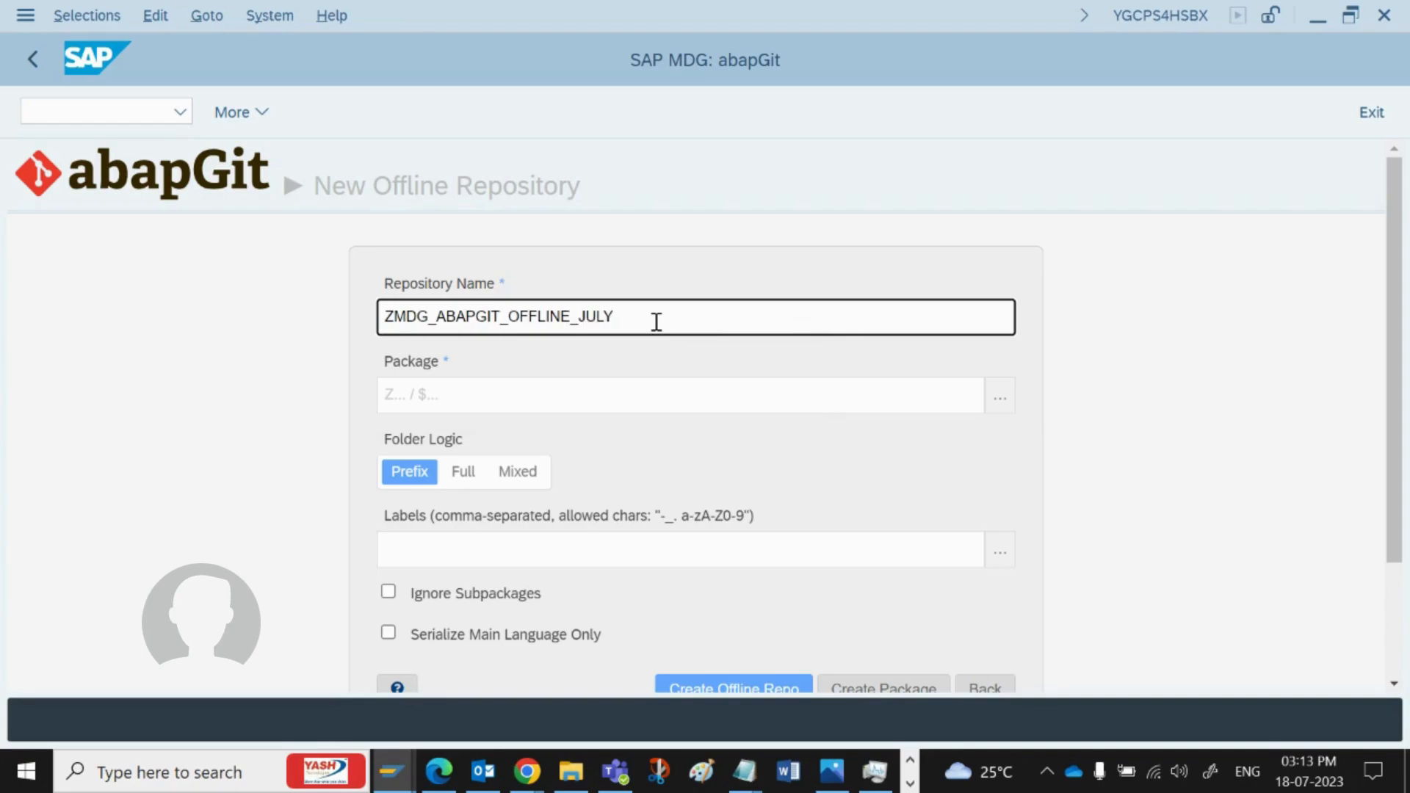
Step: Assign package ZMDG_ABAPGIT to the new repository and create the offline repo
click(609, 384)
text(ZMDG)
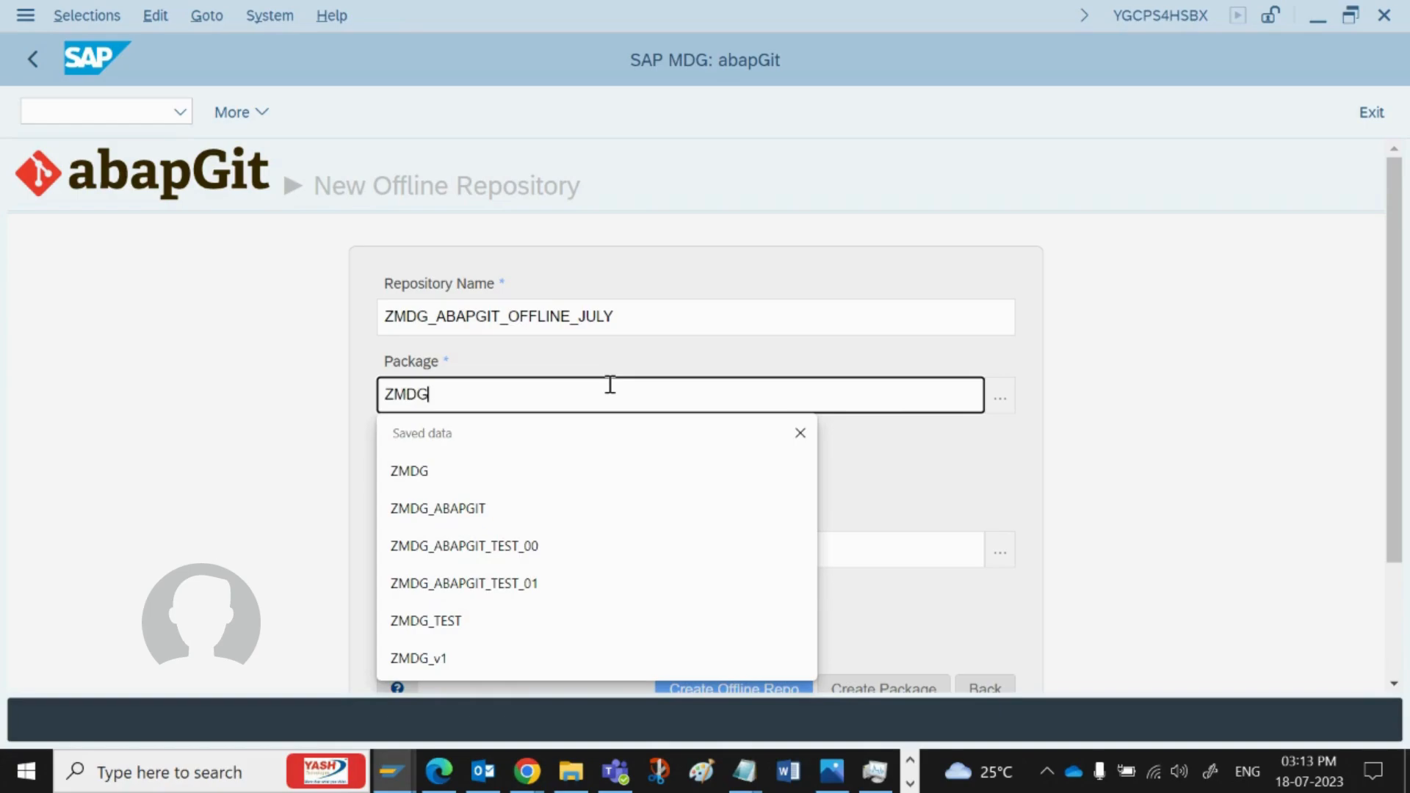
text(_ABAPGIT)
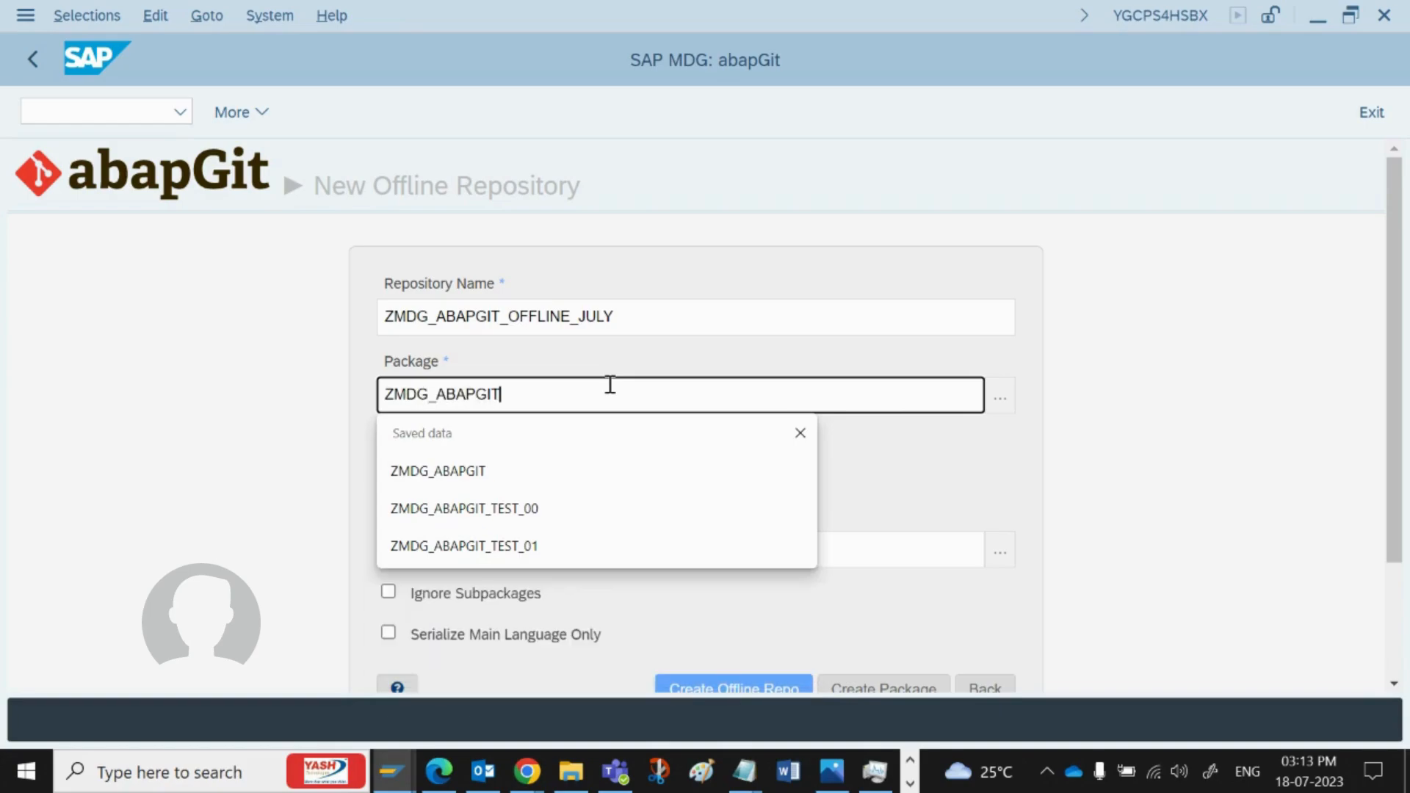
click(984, 461)
scroll(946, 463, down, 1)
scroll(946, 463, down, 1)
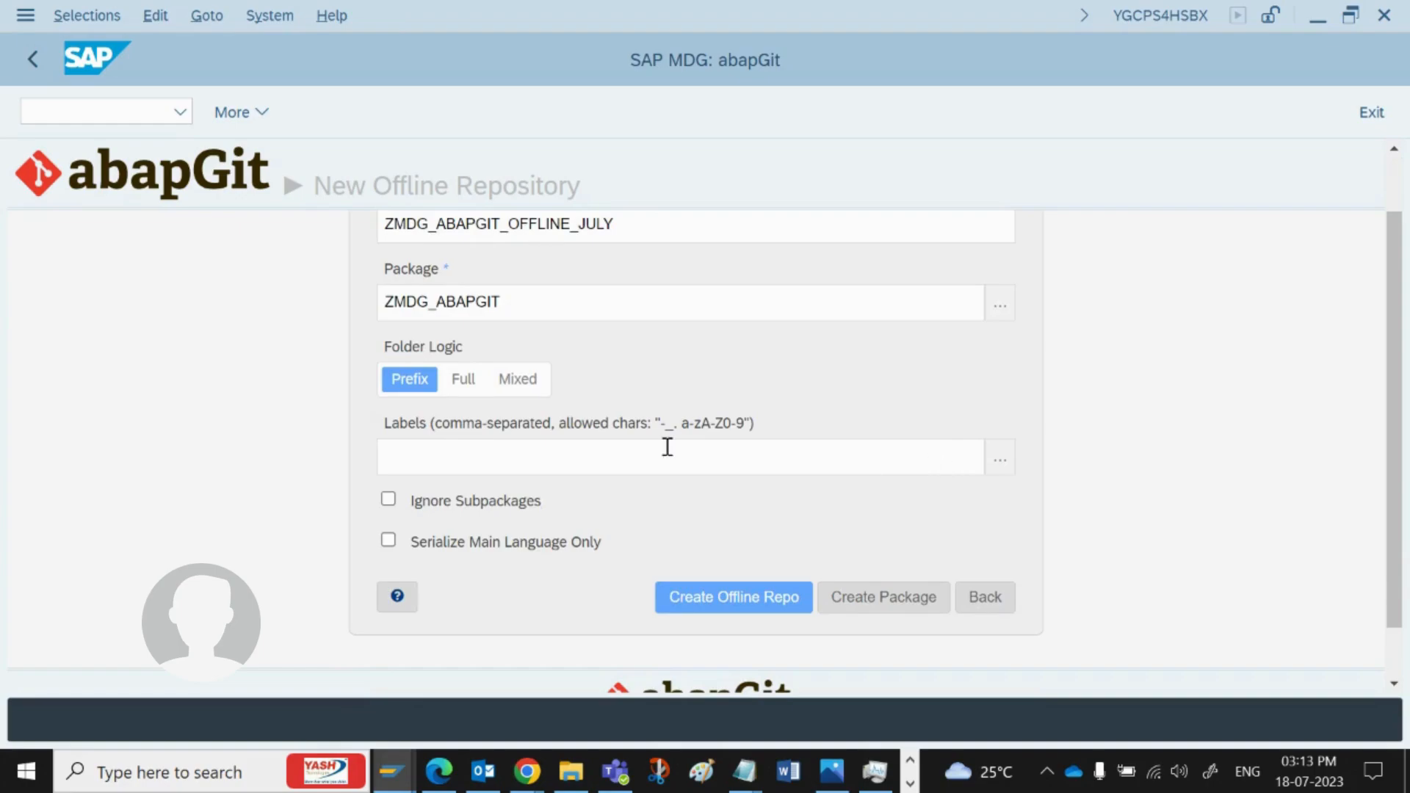
right_click(470, 455)
click(301, 389)
scroll(650, 458, up, 2)
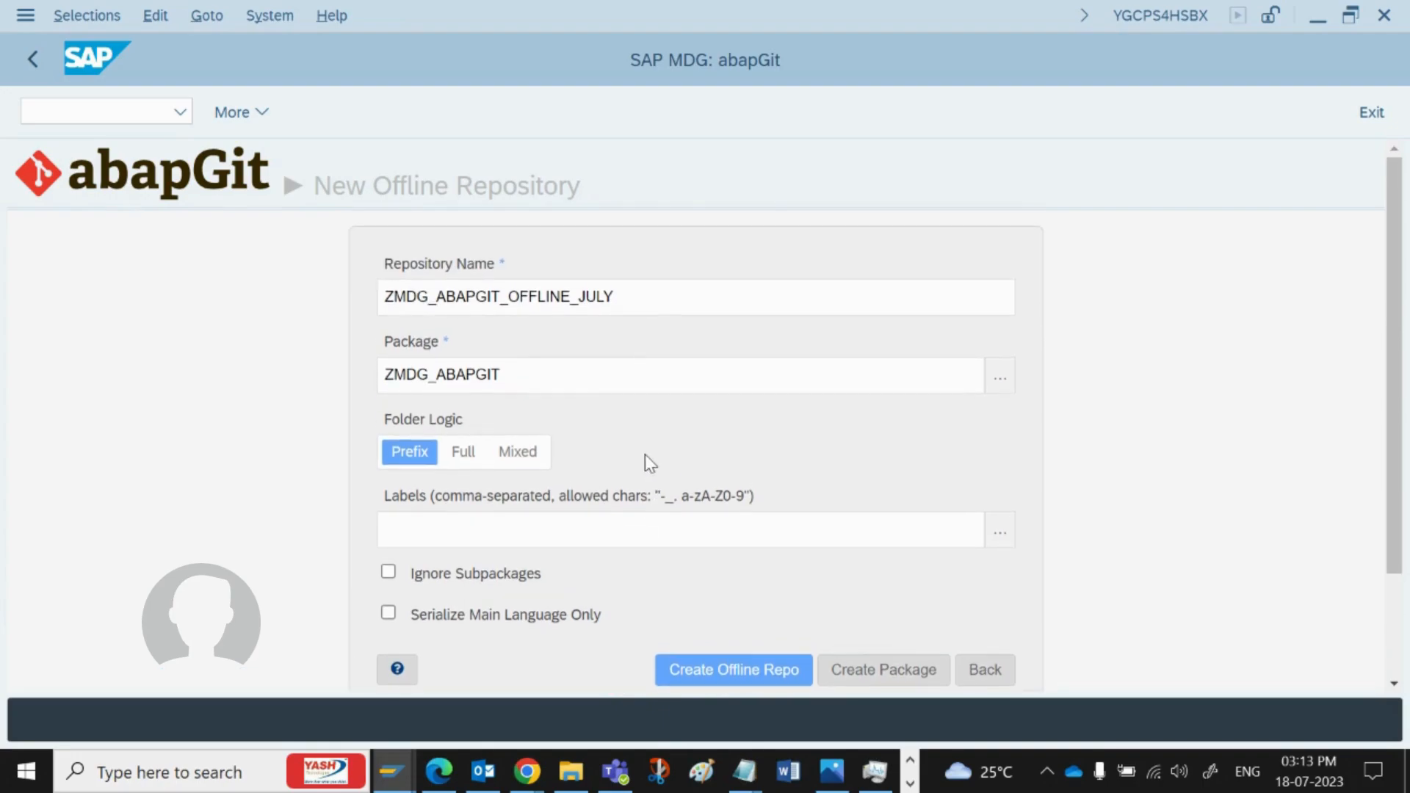
scroll(735, 507, down, 1)
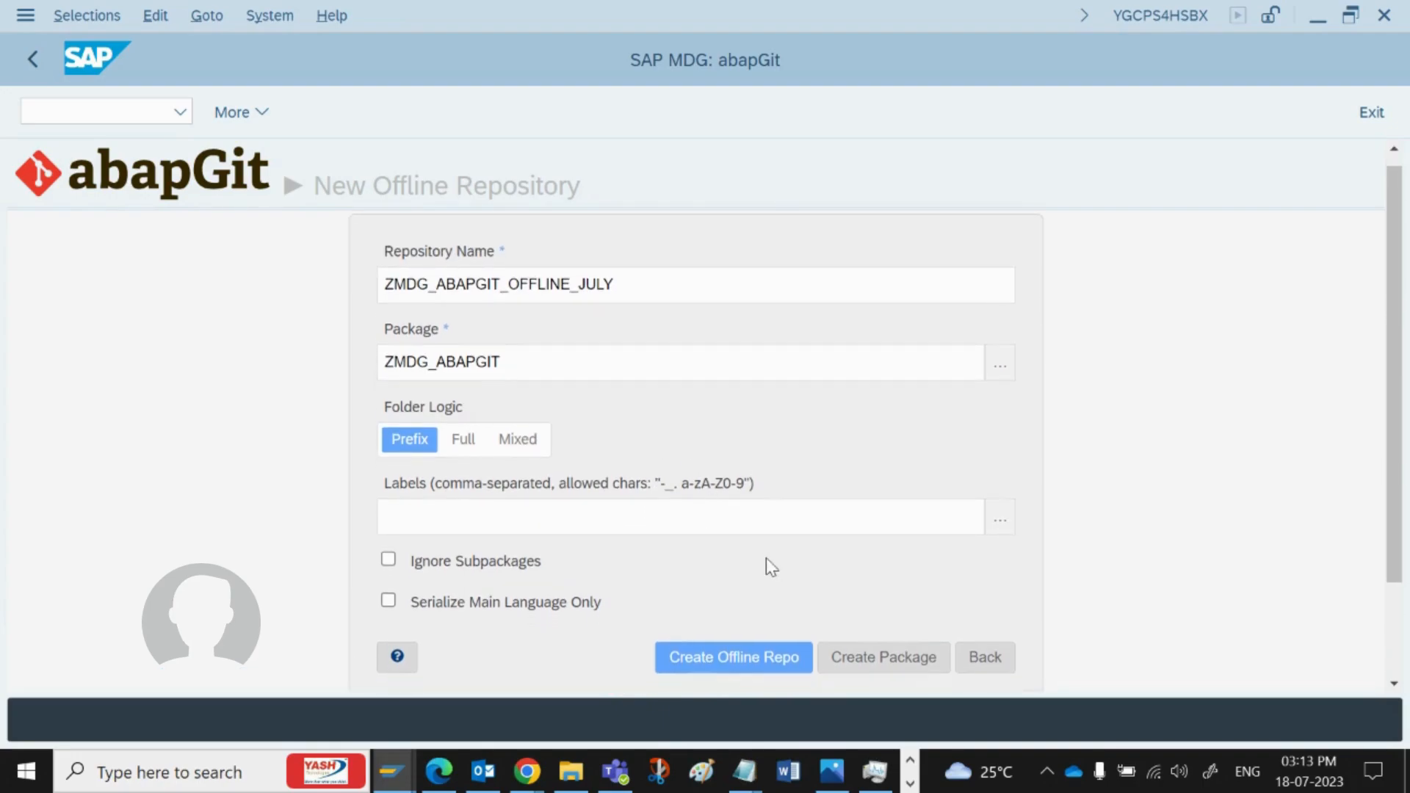
click(718, 658)
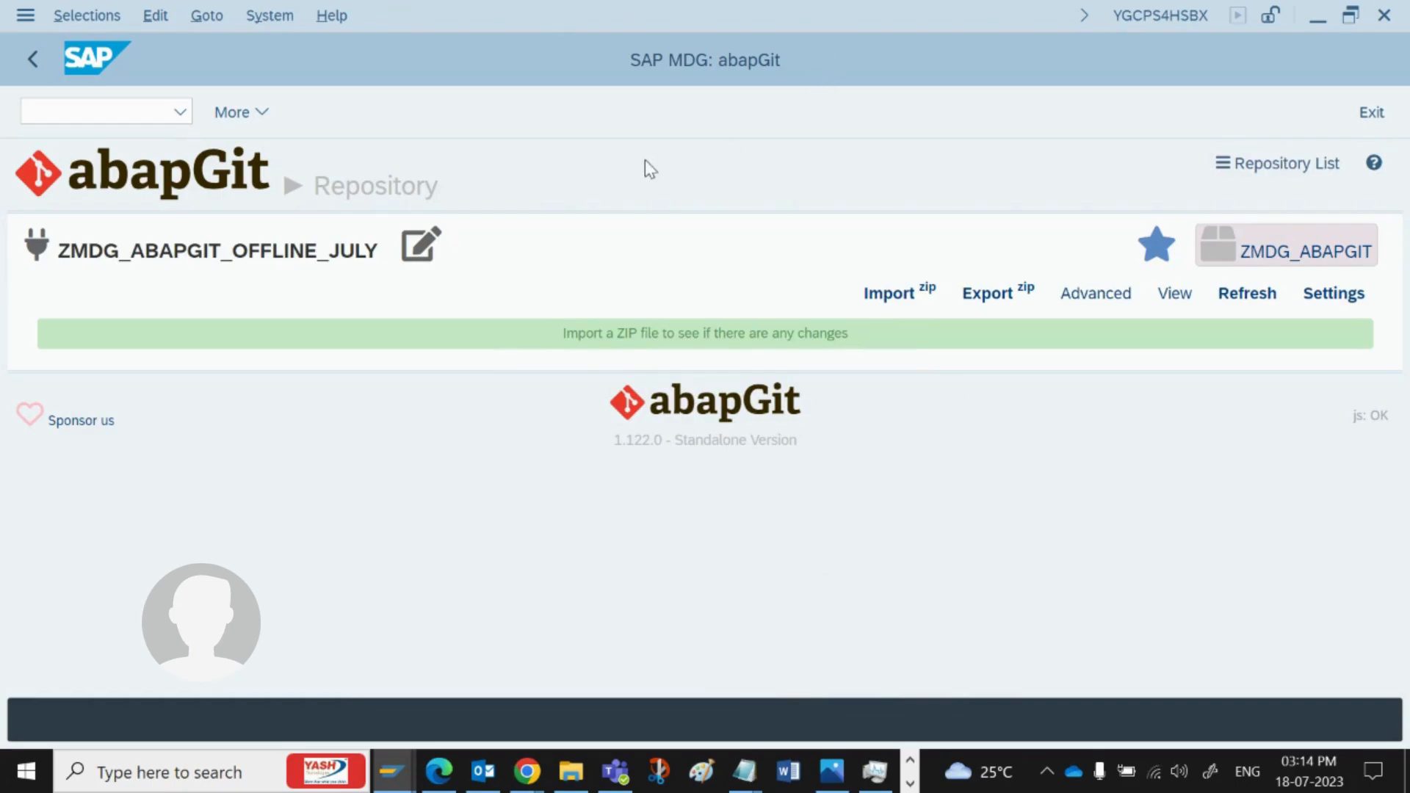
Step: Export the repository as a ZIP file to the Desktop under the proposed file name, allowing SAP GUI to create the file
click(989, 297)
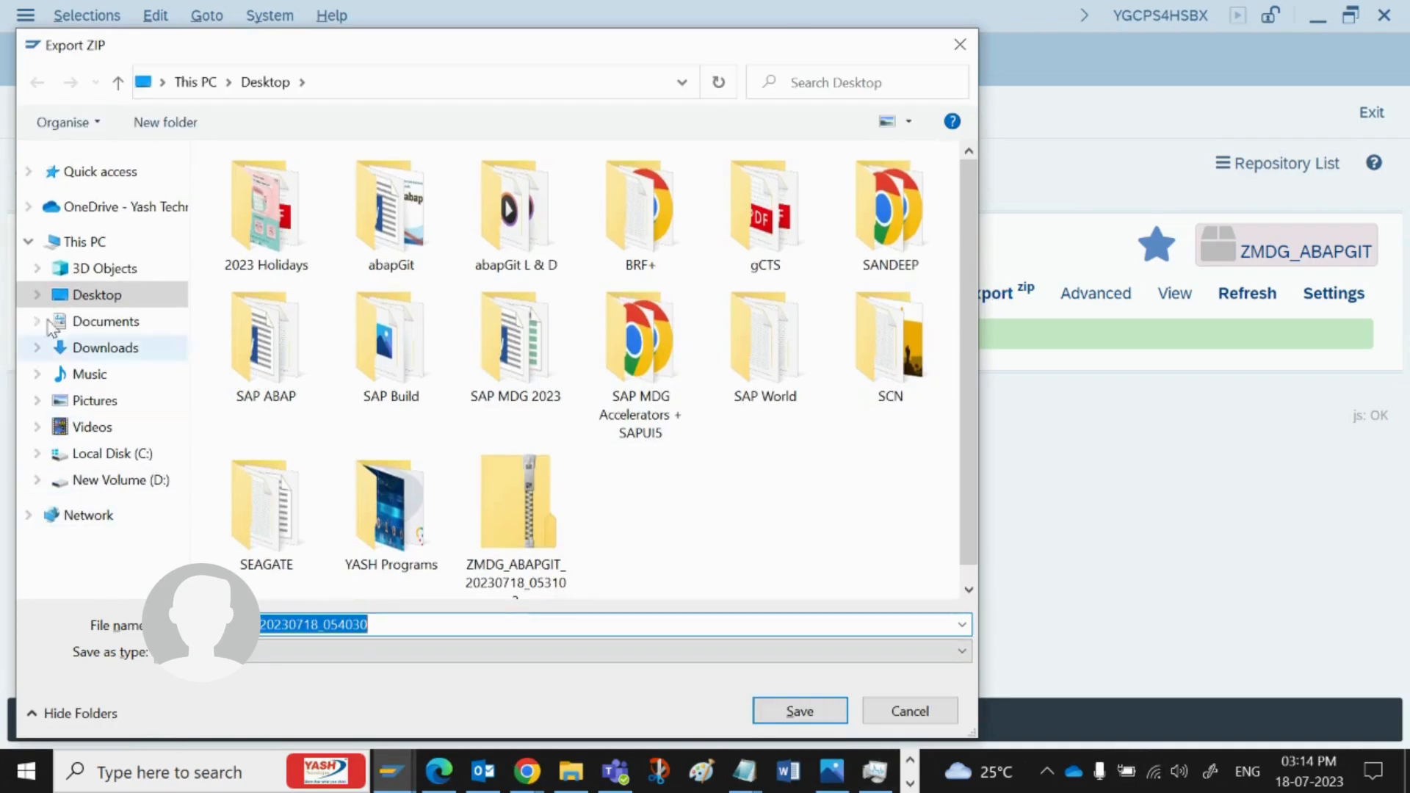
click(74, 298)
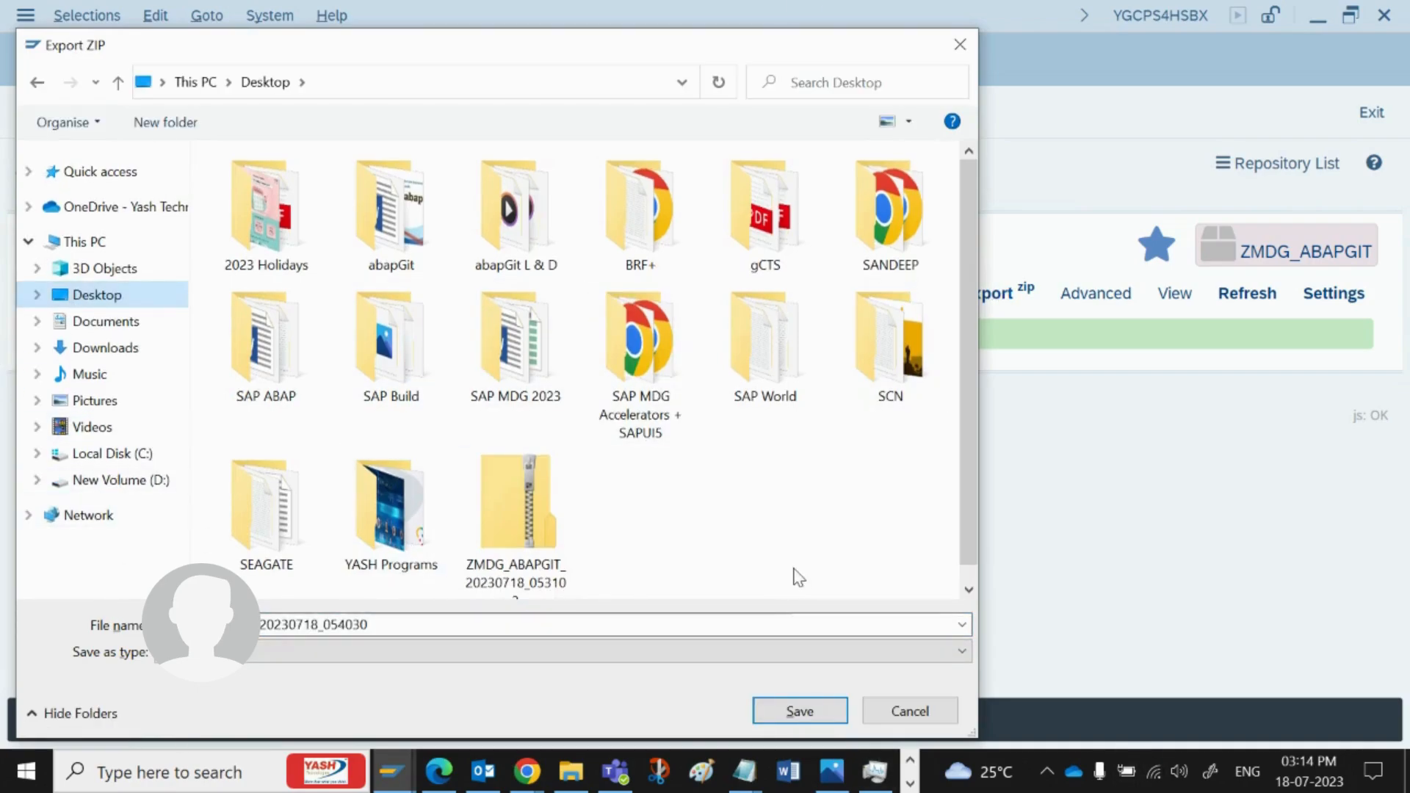
double_click(462, 622)
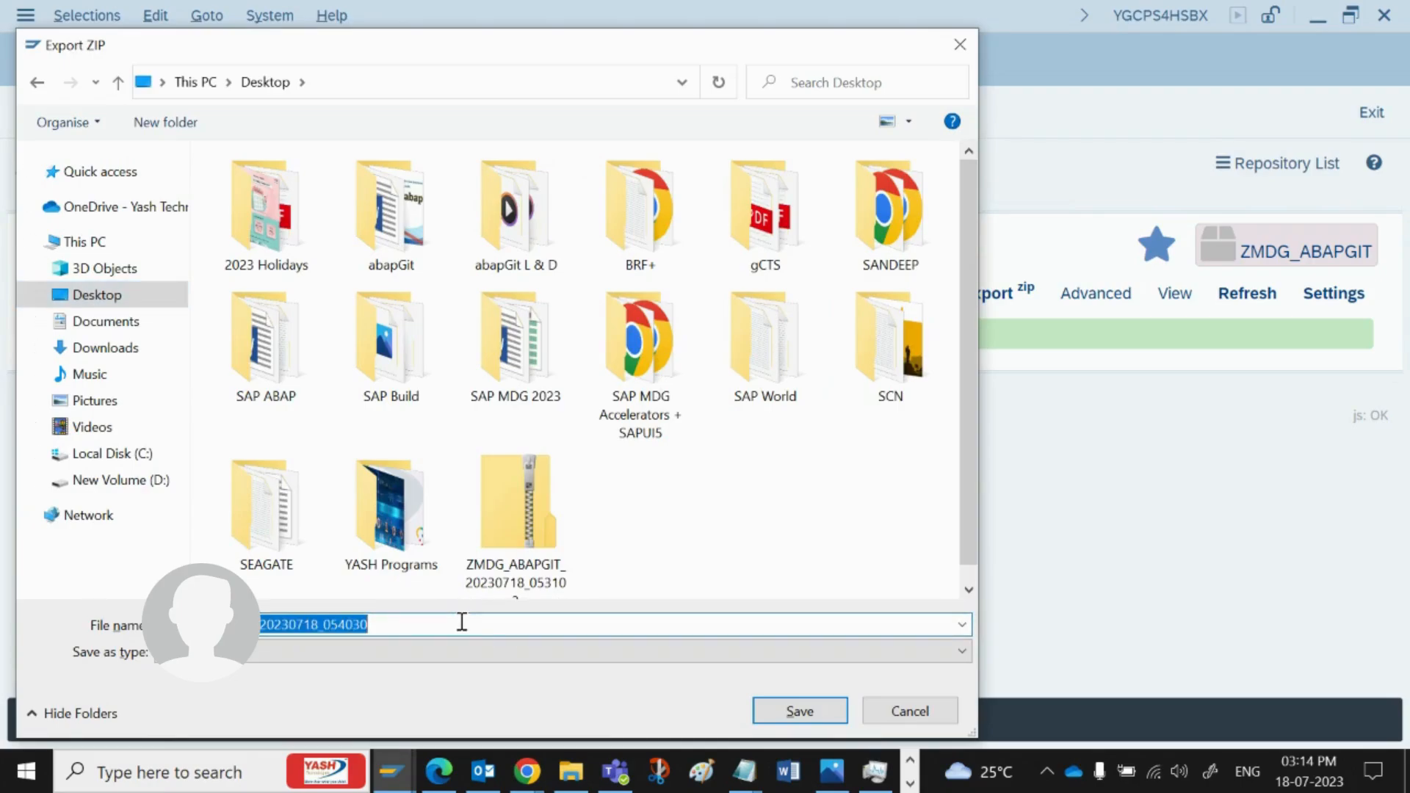
click(462, 622)
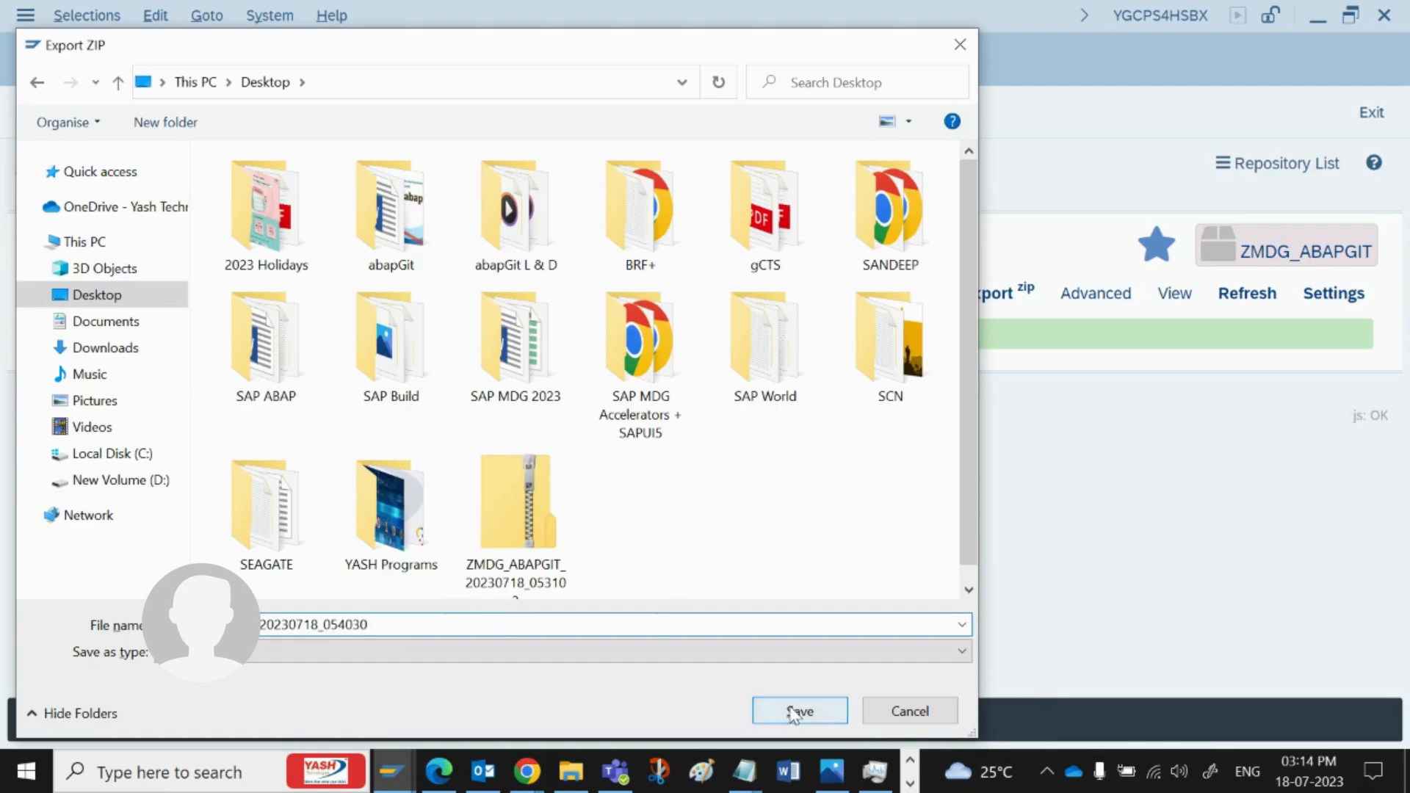
click(837, 716)
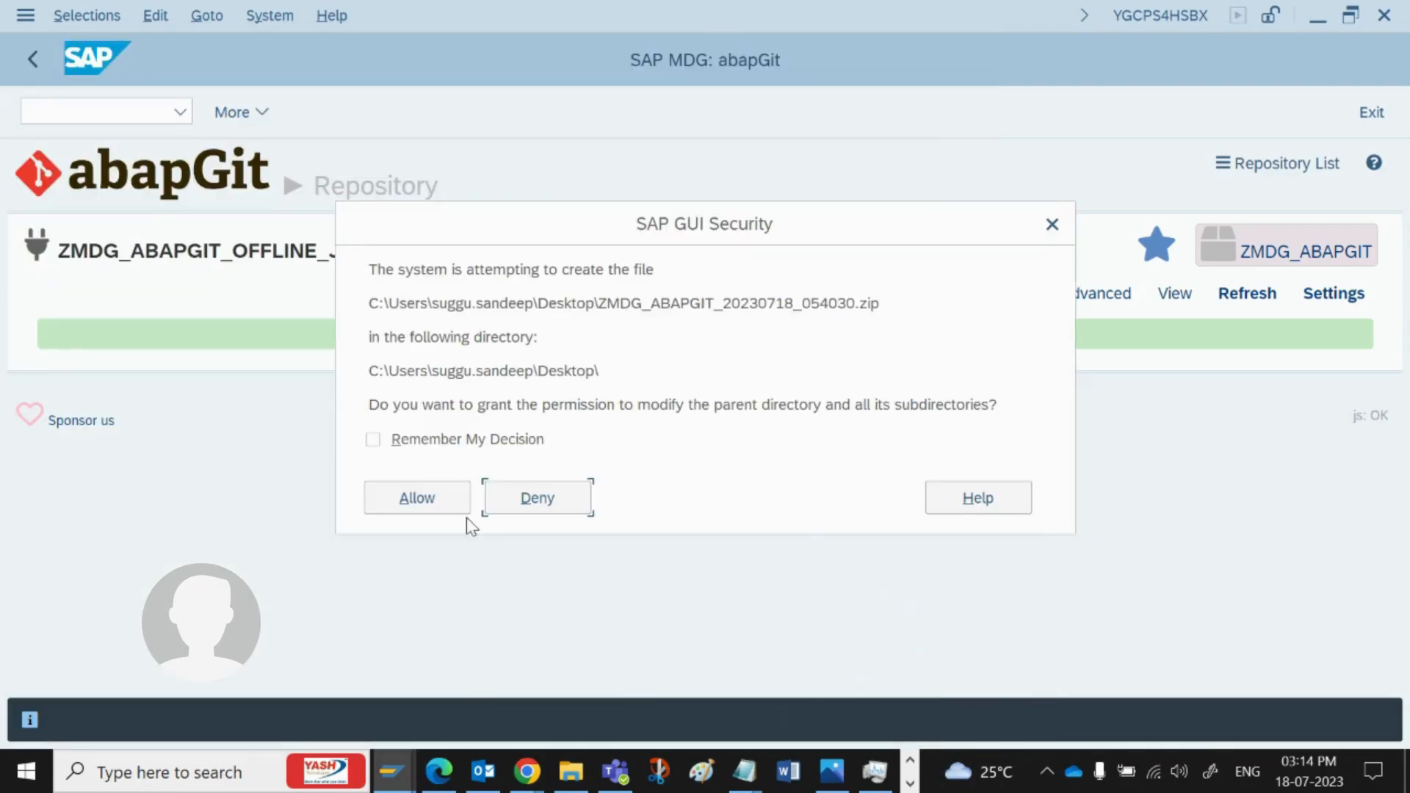
click(447, 507)
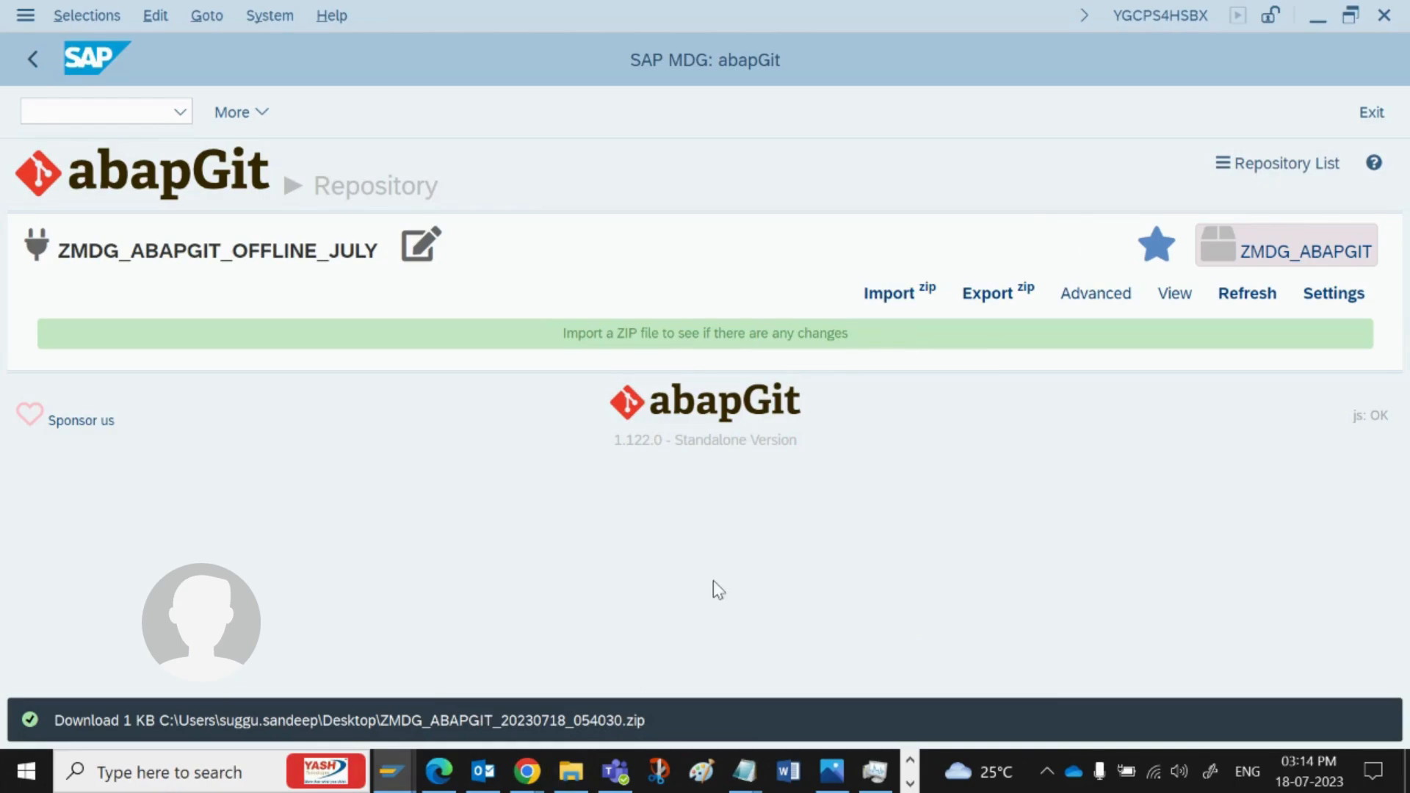
Step: Switch to File Explorer, inspect the src folder inside ZMDG_ABAPGIT_20230718_054030 on the Desktop, and return to the SAP abapGit window
click(570, 771)
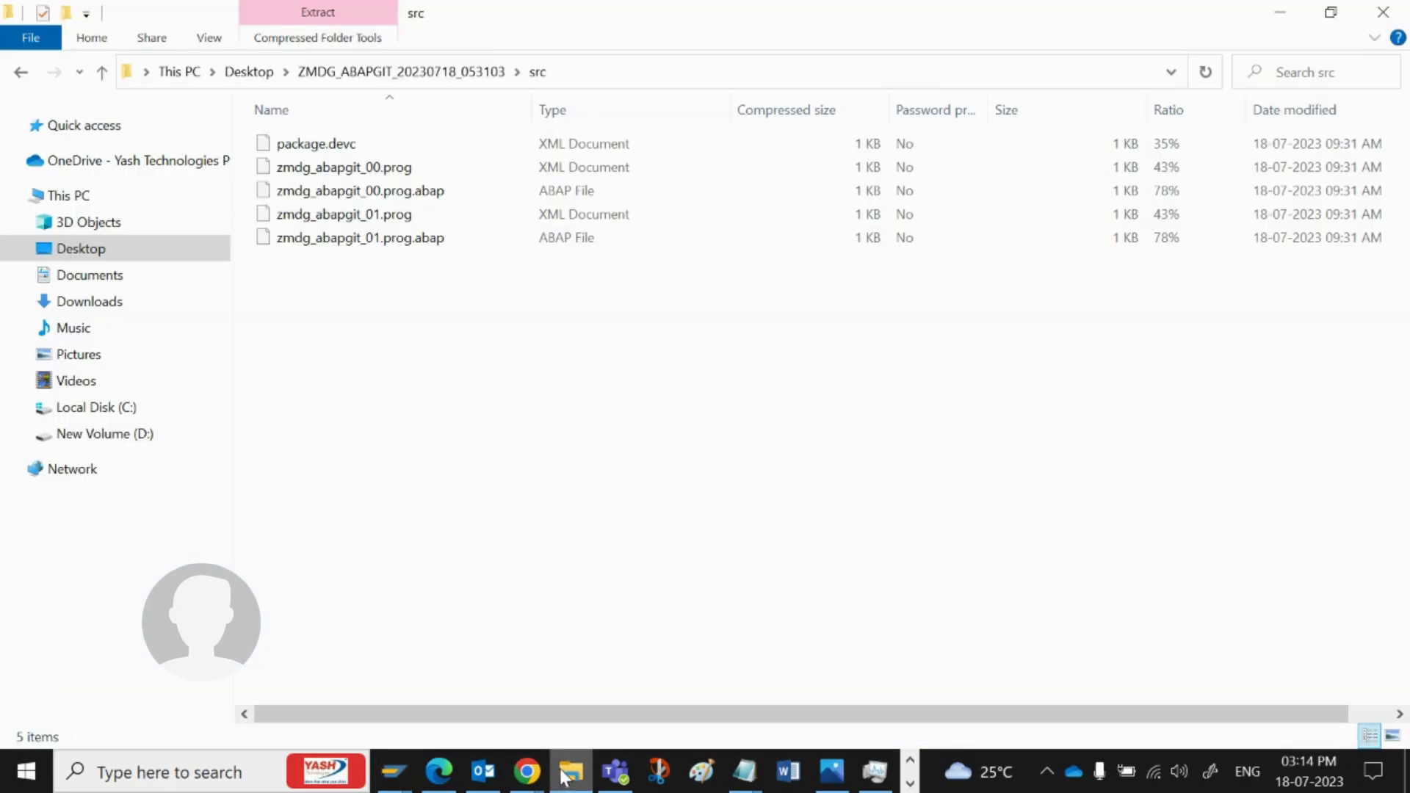
click(53, 257)
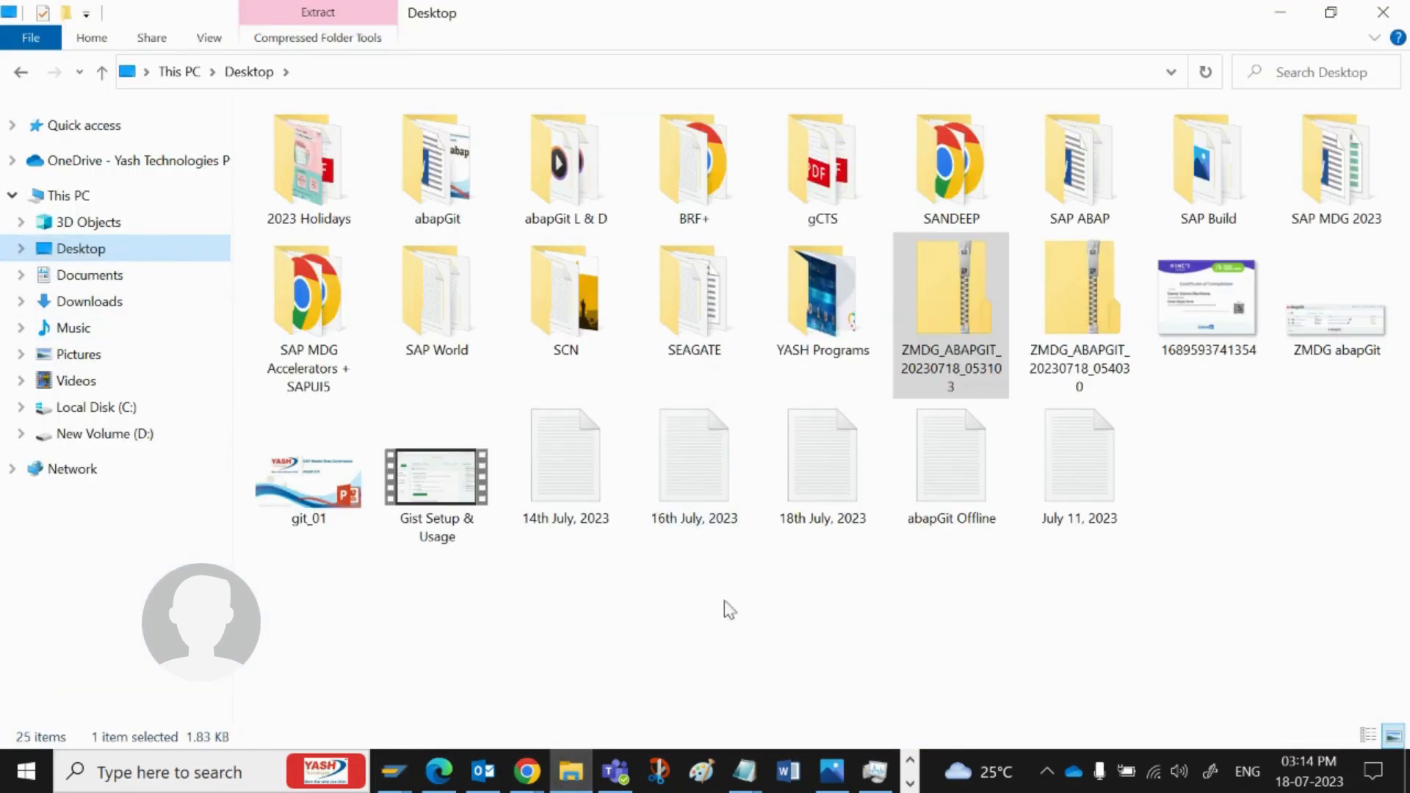
double_click(1092, 334)
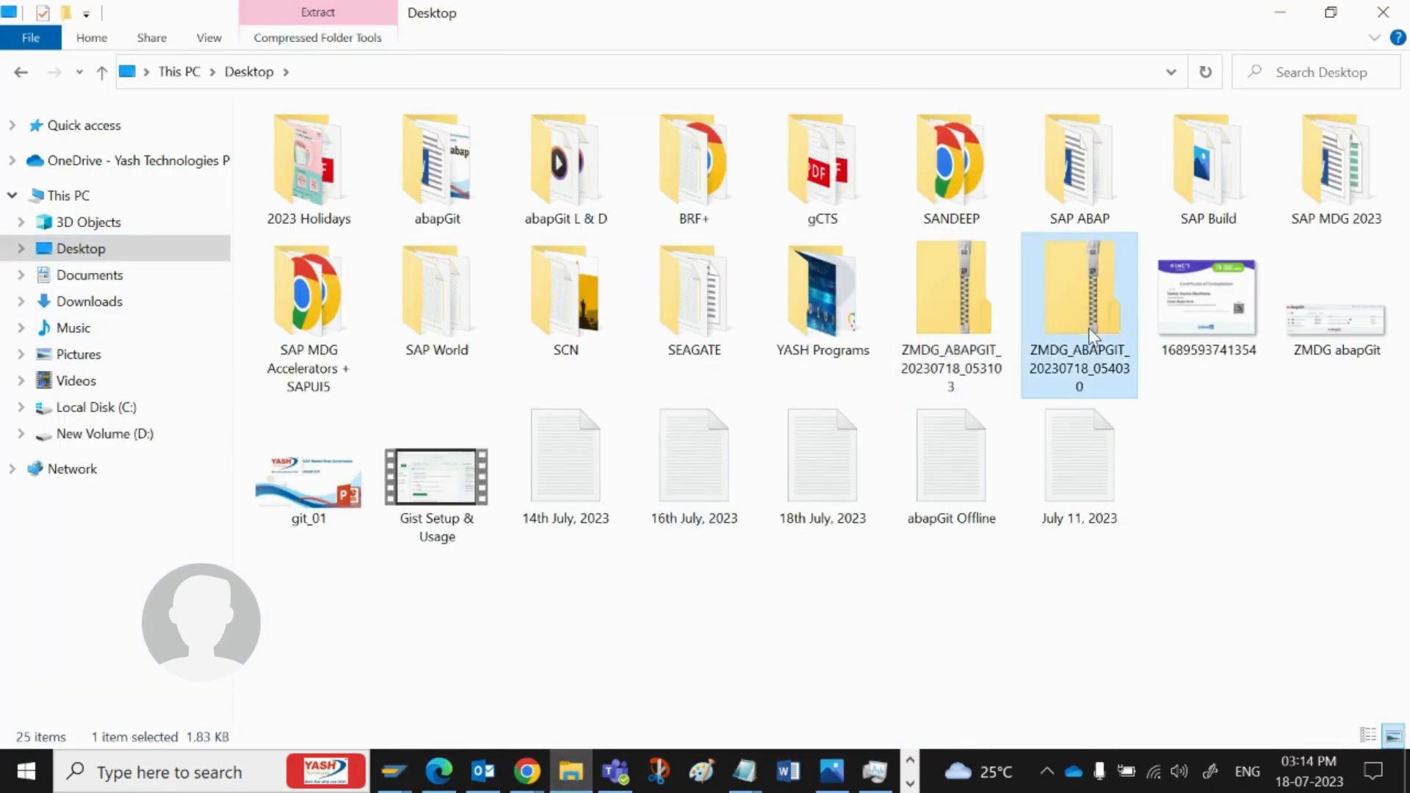
double_click(315, 151)
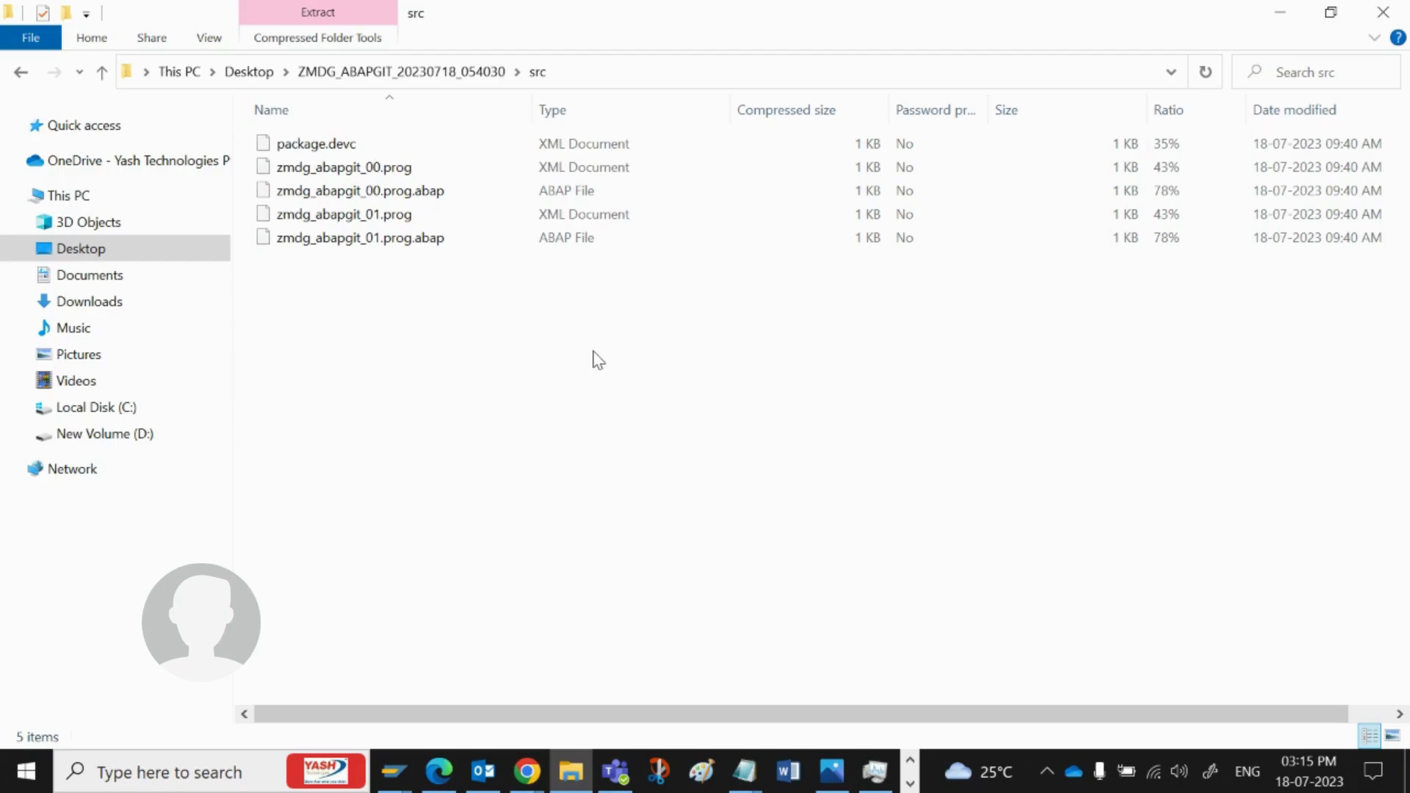
click(395, 770)
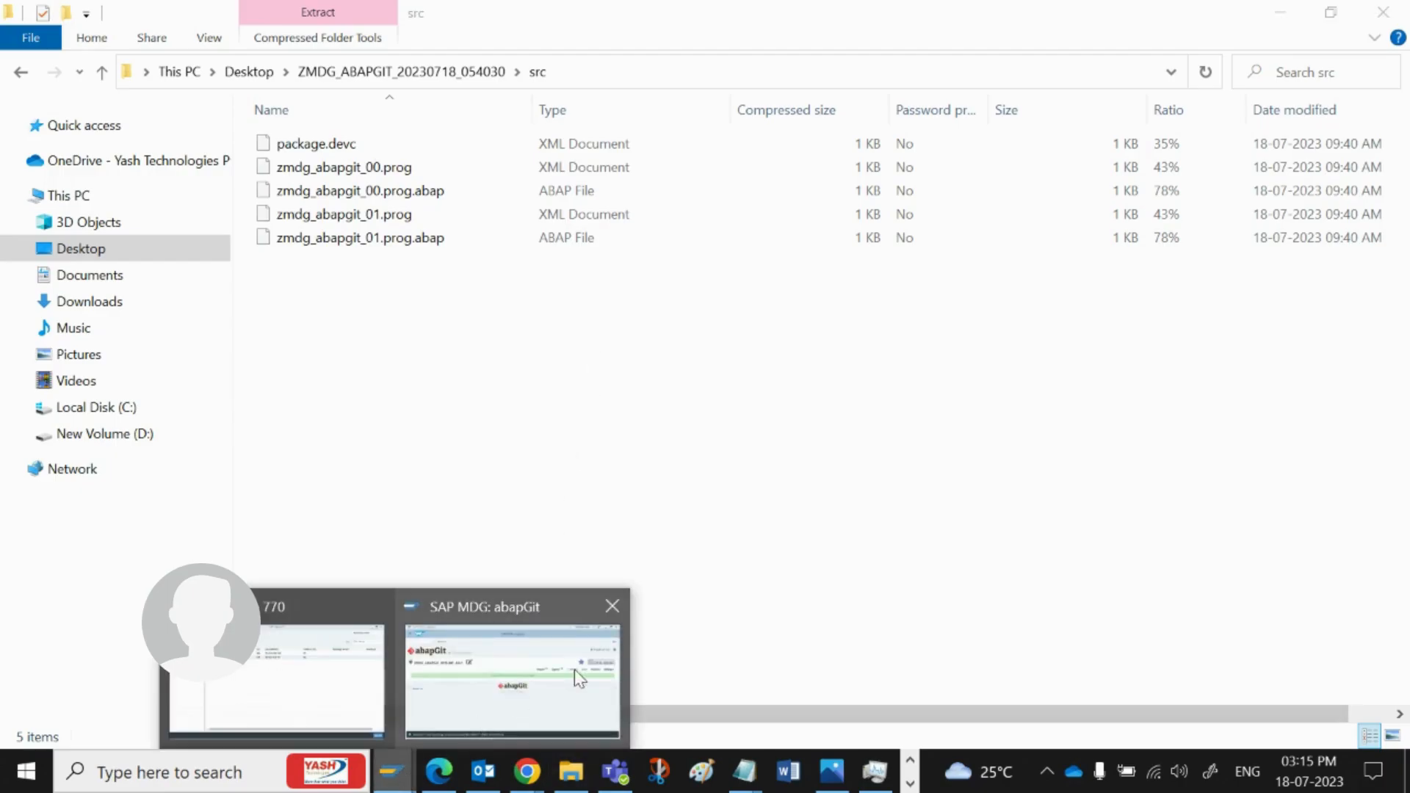
click(574, 668)
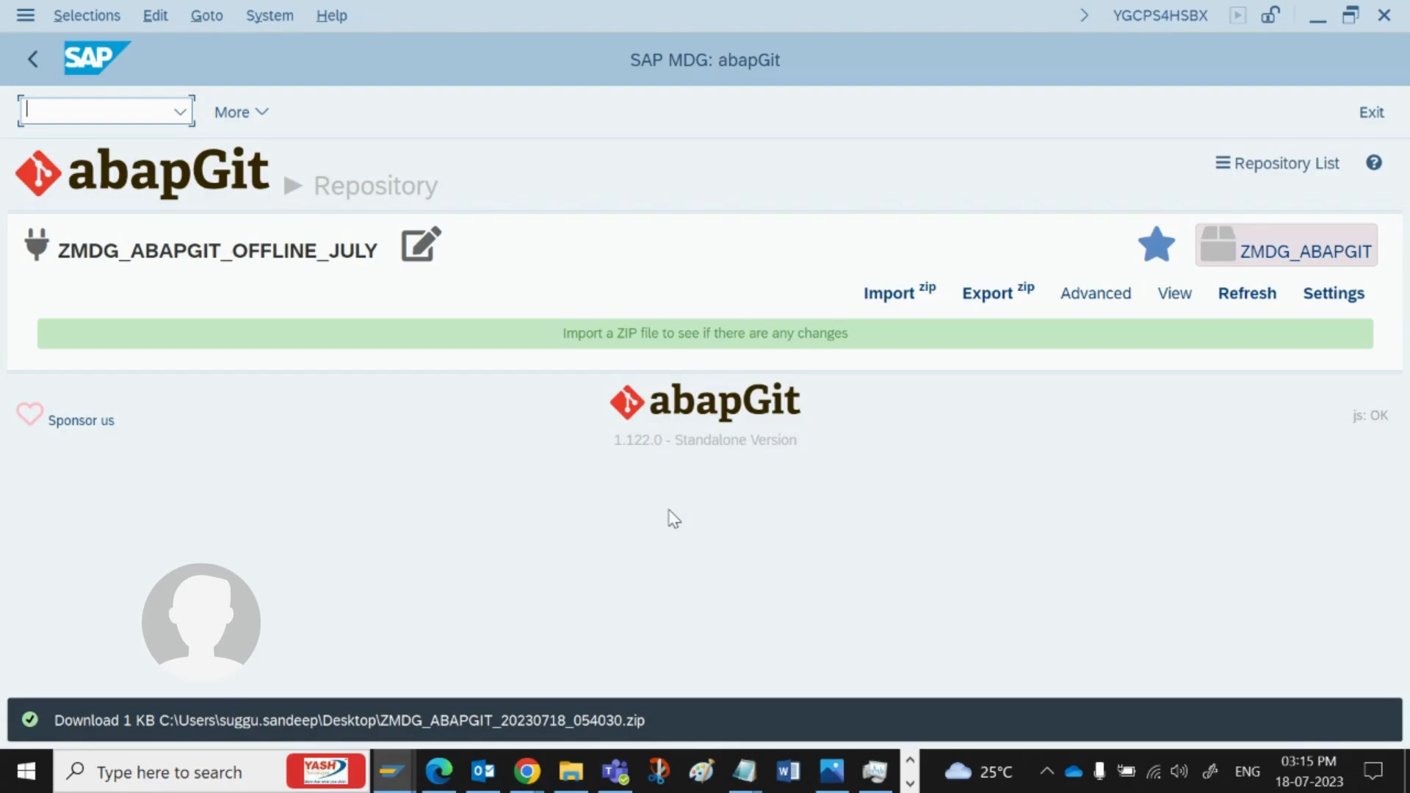
click(526, 771)
click(667, 680)
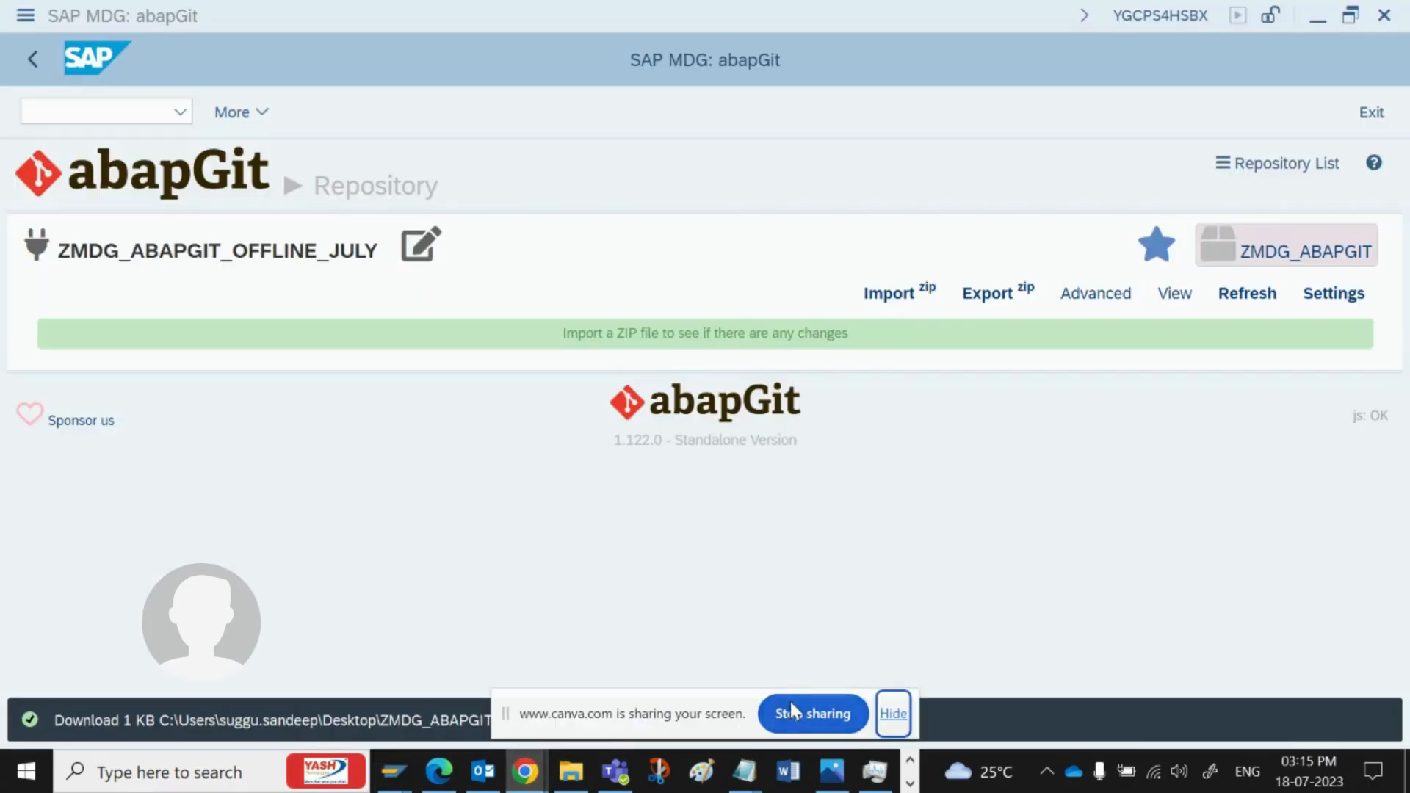